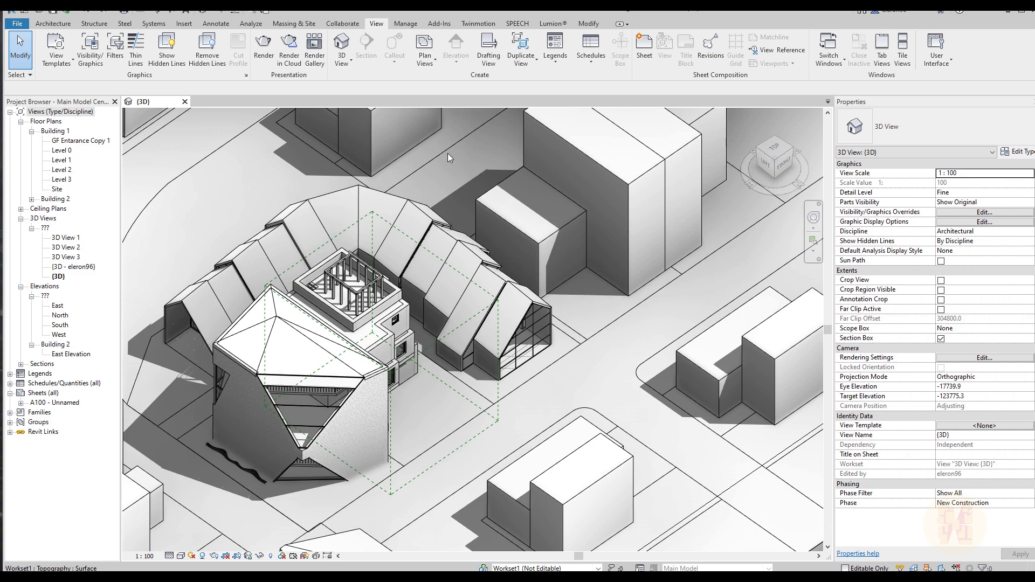
- View the project's filter definitions, and then the Filters settings in the 3D view's Visibility/Graphic Overrides
left_click(119, 45)
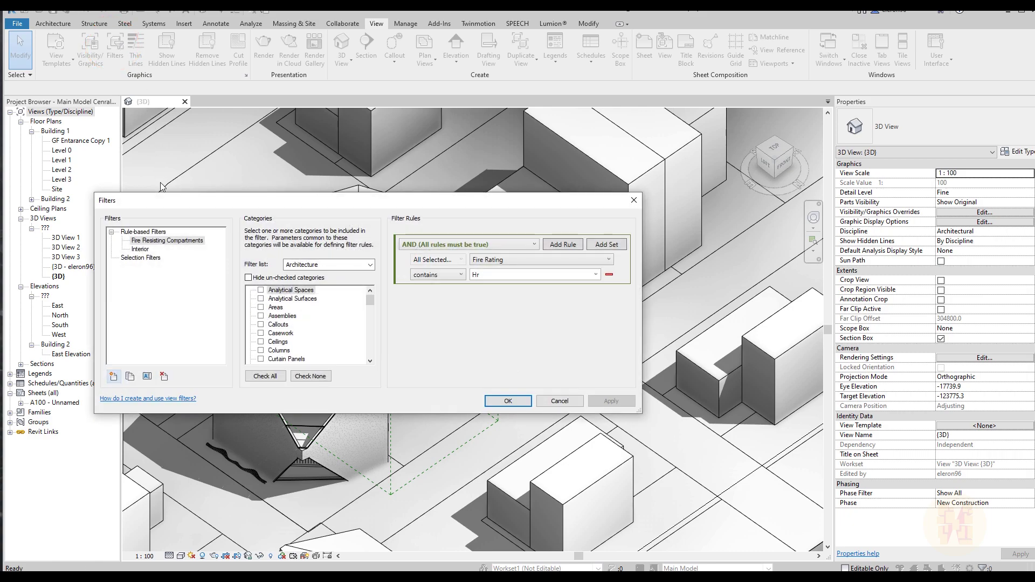
left_click_drag(161, 204, 237, 210)
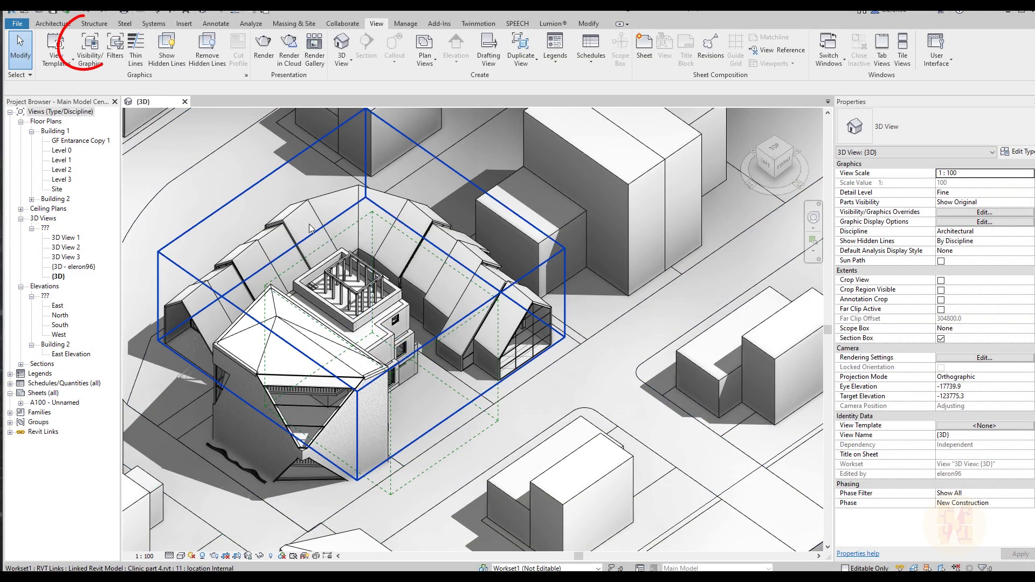
left_click(91, 48)
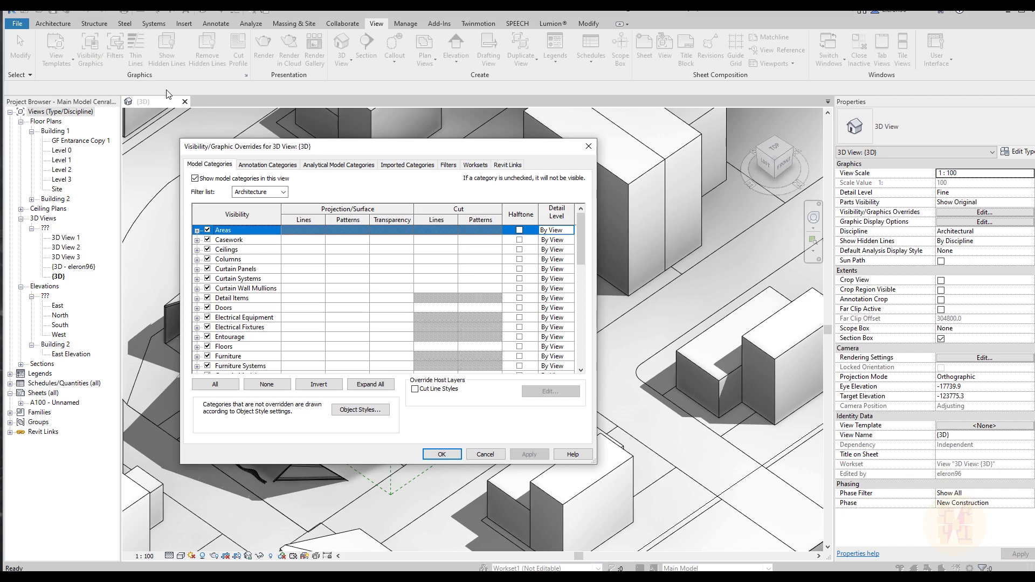
left_click(448, 168)
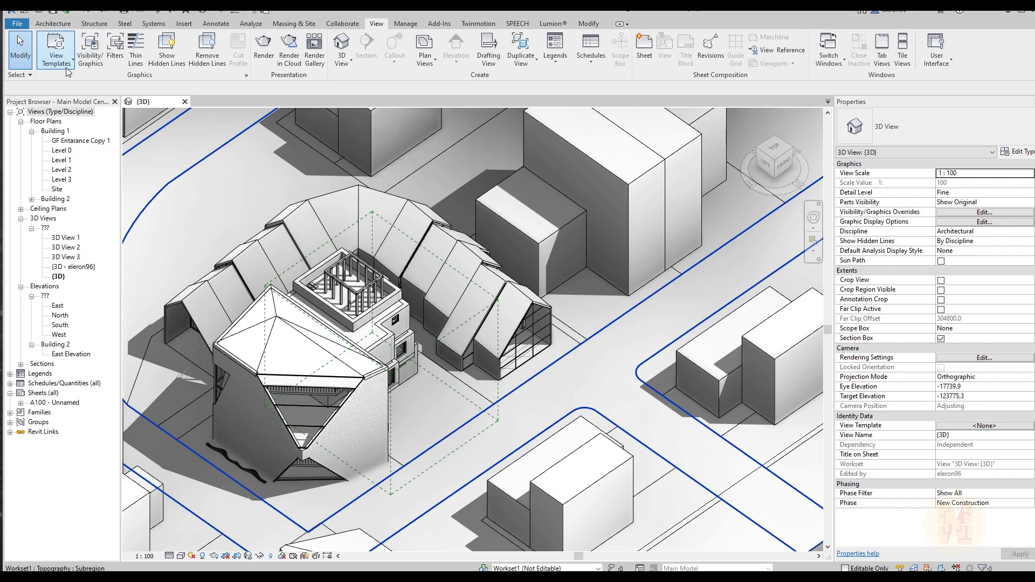
- Open the V/G Overrides Filters of the Architectural Elevation view template to see where templates use filters
left_click(63, 67)
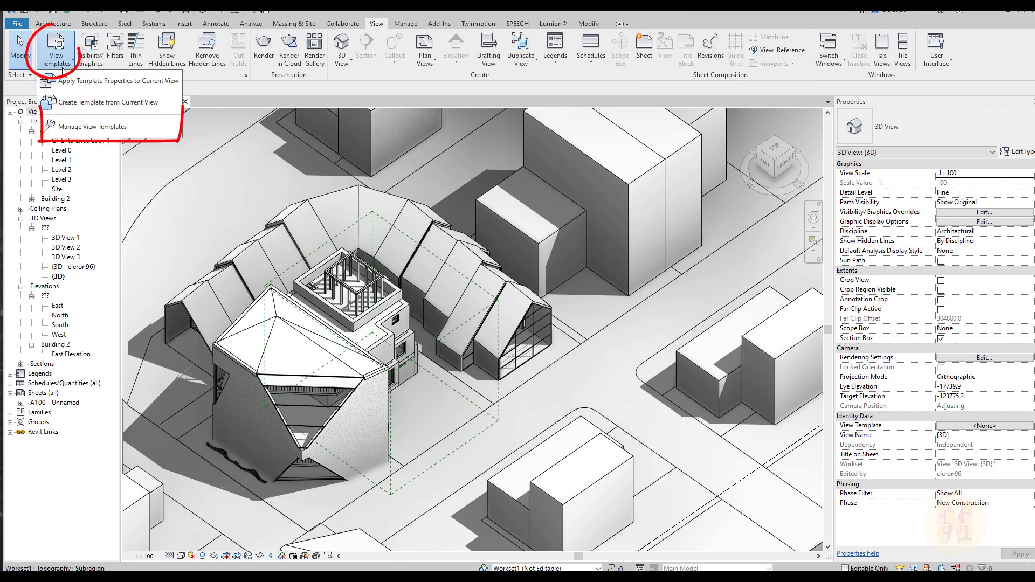
left_click(75, 132)
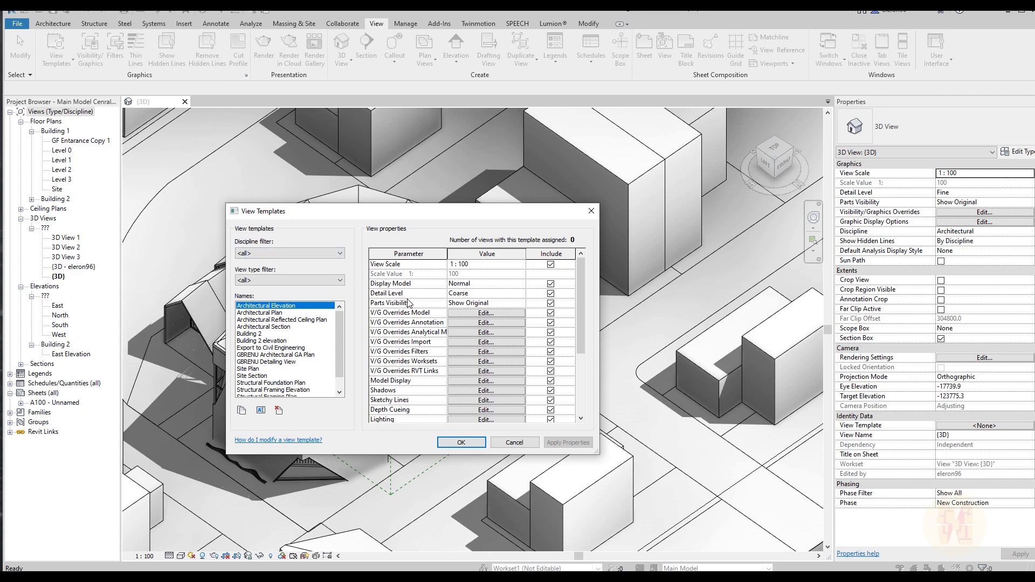
scroll(408, 303, "down", 3)
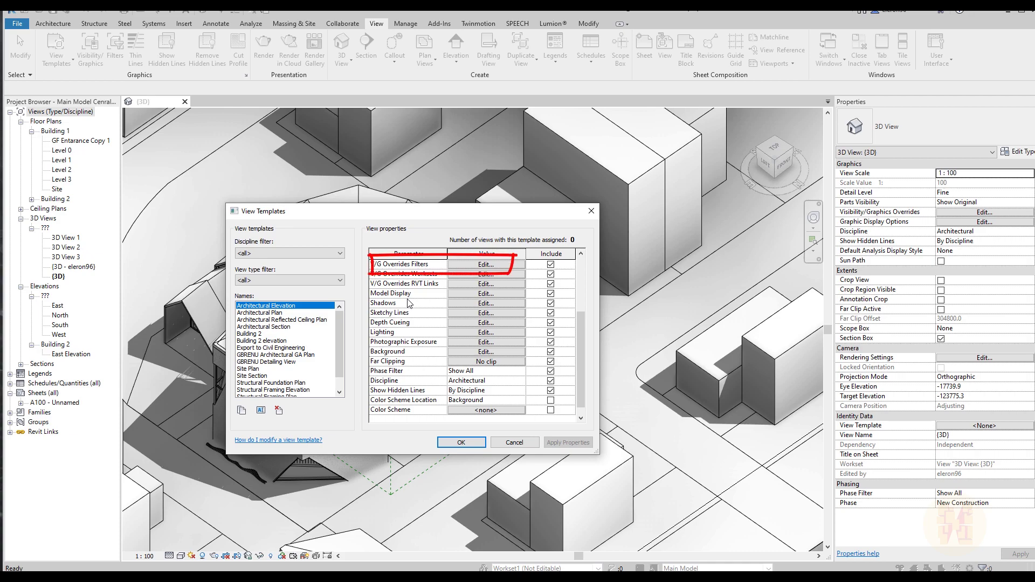
left_click(455, 265)
left_click_drag(359, 155, 725, 182)
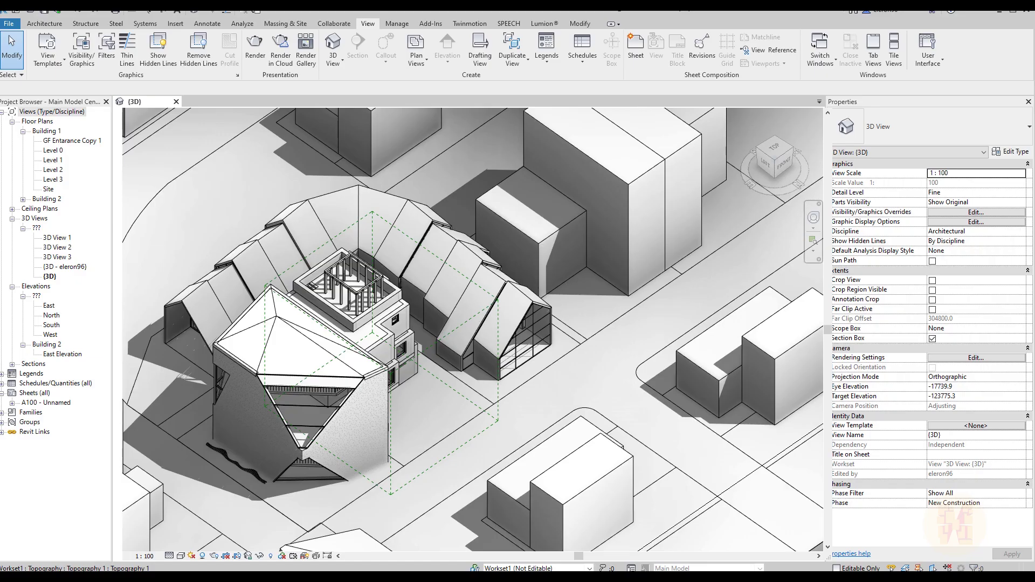
- Create a new rule-based filter named Test in the project's filter definitions
left_click(110, 50)
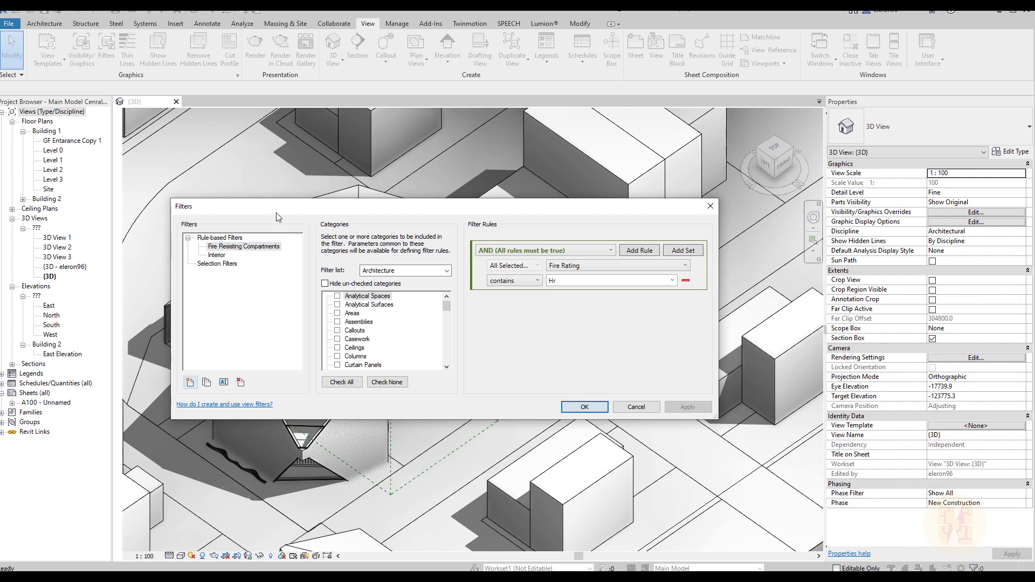
left_click_drag(275, 206, 263, 162)
left_click_drag(708, 376, 708, 430)
left_click_drag(300, 166, 327, 183)
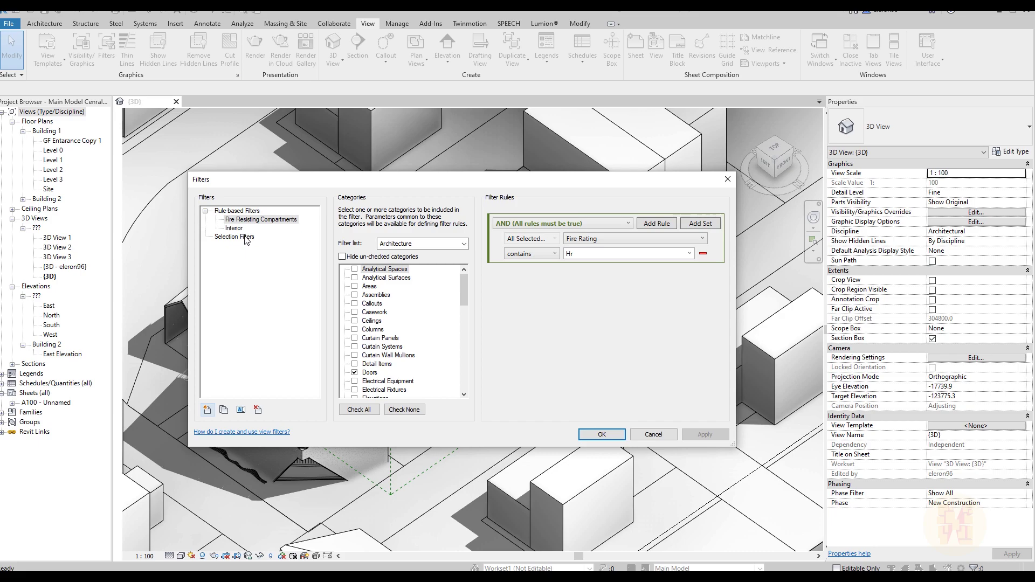
left_click(207, 410)
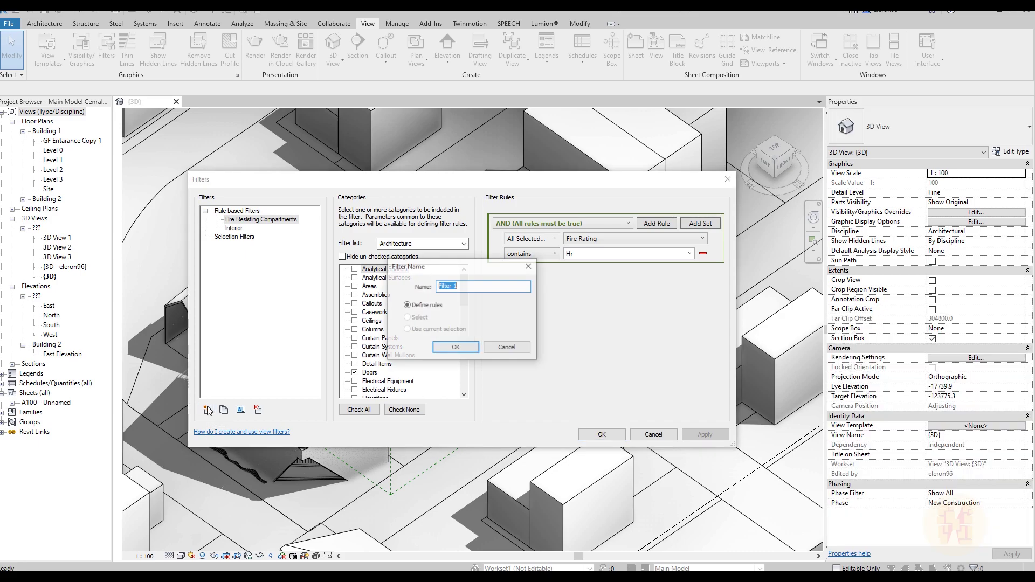
type("Test")
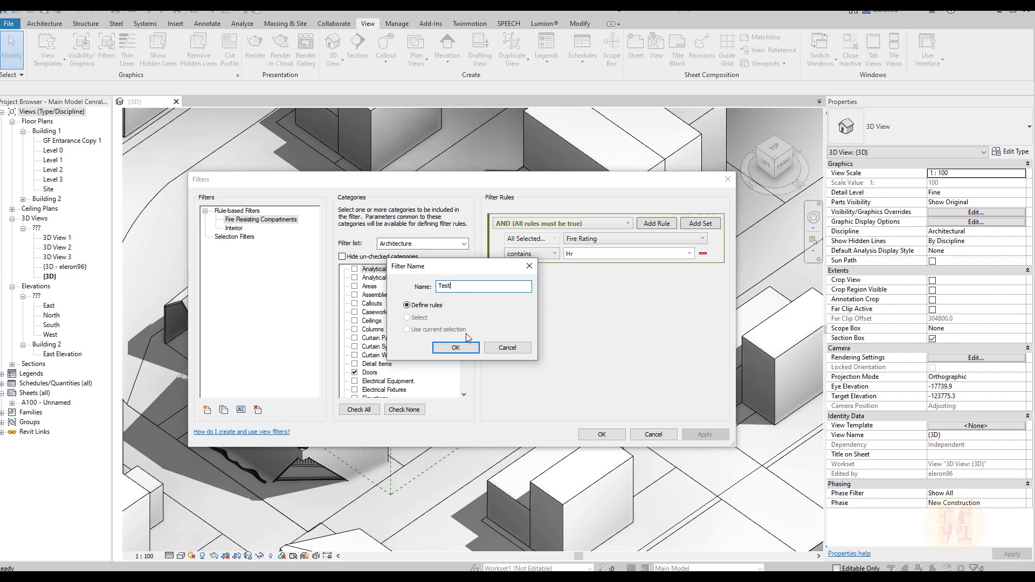
left_click(465, 351)
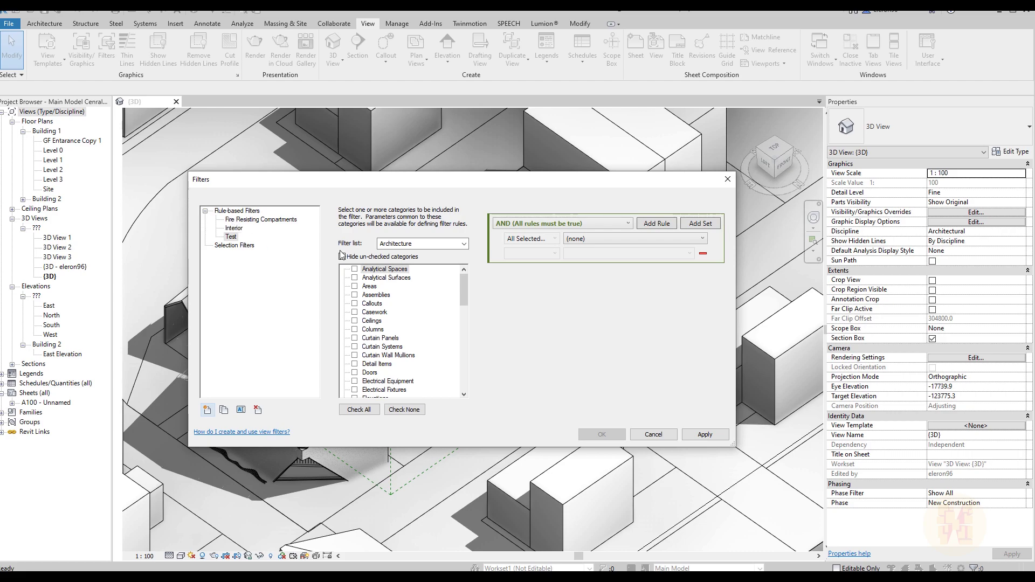
- Extend the filter's category list with the Structure, Mechanical, Electrical and Piping disciplines
left_click(421, 250)
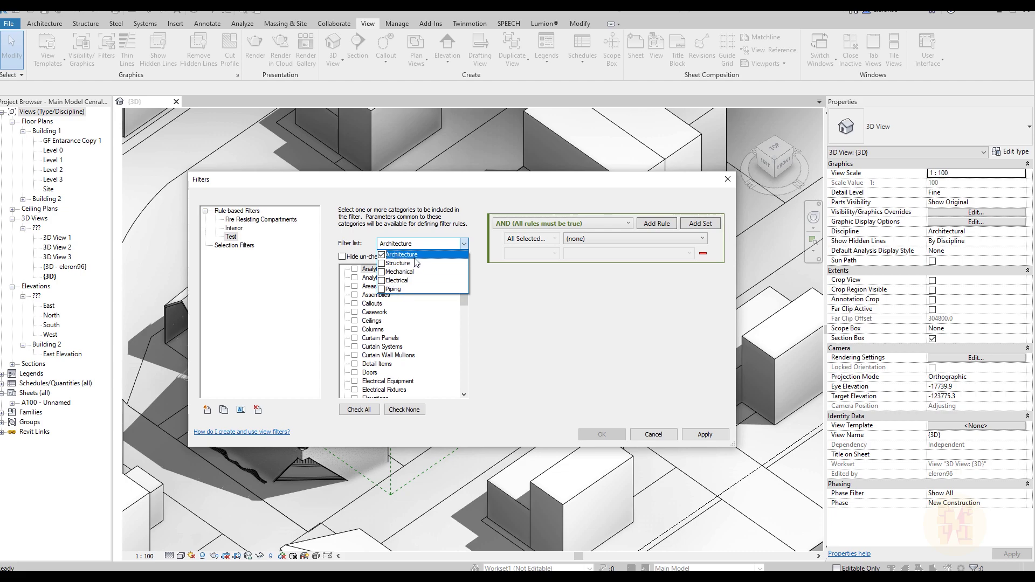
left_click(386, 263)
left_click(386, 272)
left_click(386, 280)
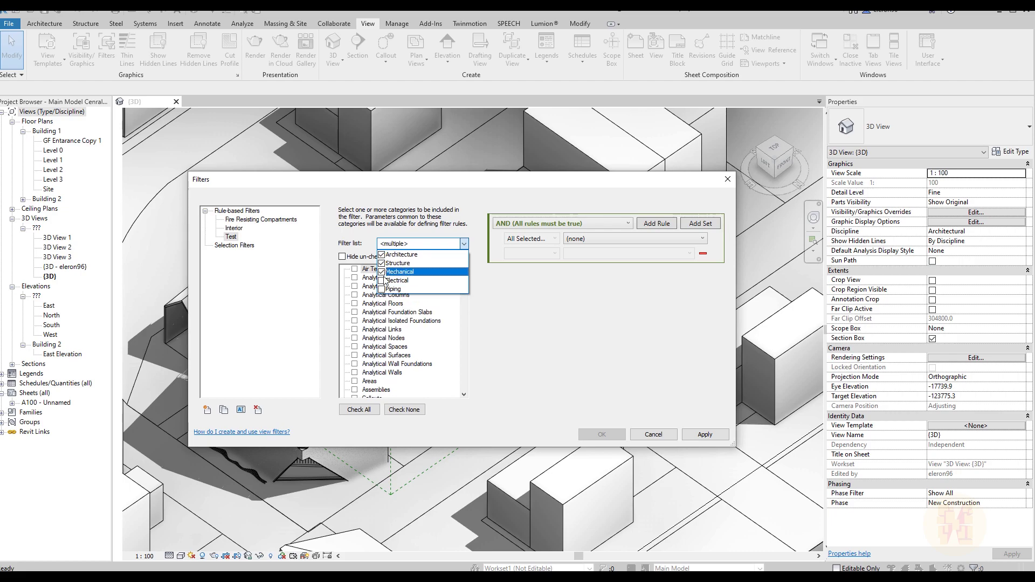
left_click(386, 289)
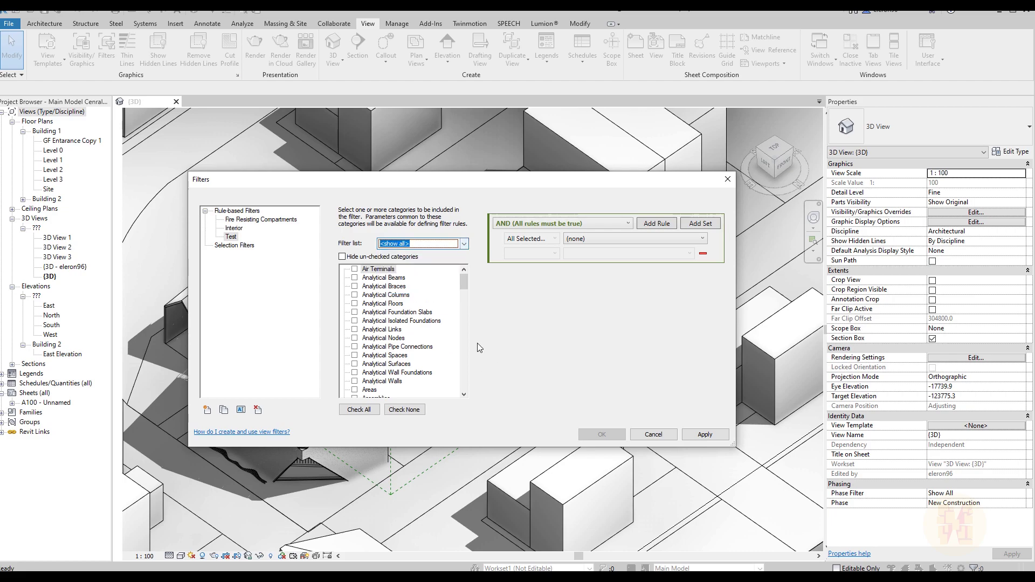
- Restrict the filter's category list to the Architecture discipline only
left_click(463, 243)
left_click(384, 289)
left_click(384, 281)
left_click(384, 272)
left_click(384, 263)
left_click(463, 244)
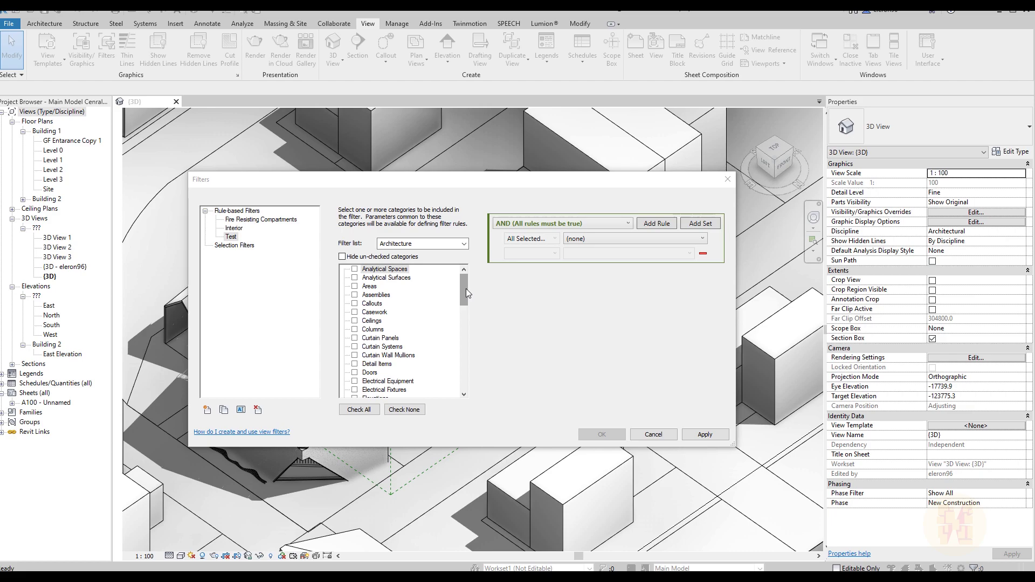
- Include the Walls category in the Test filter and base its rule on Family Name
left_click_drag(466, 289, 466, 377)
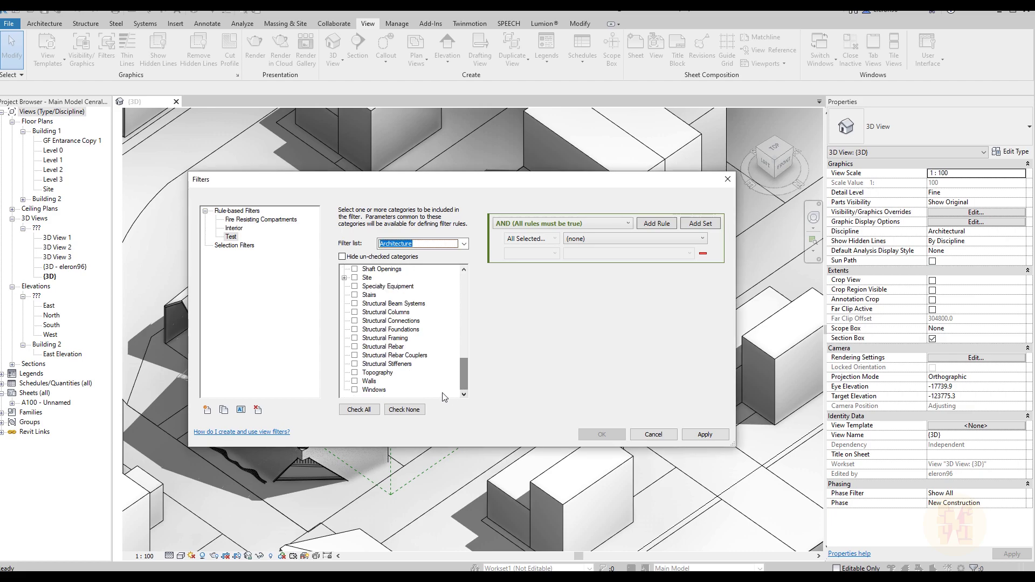
left_click(354, 381)
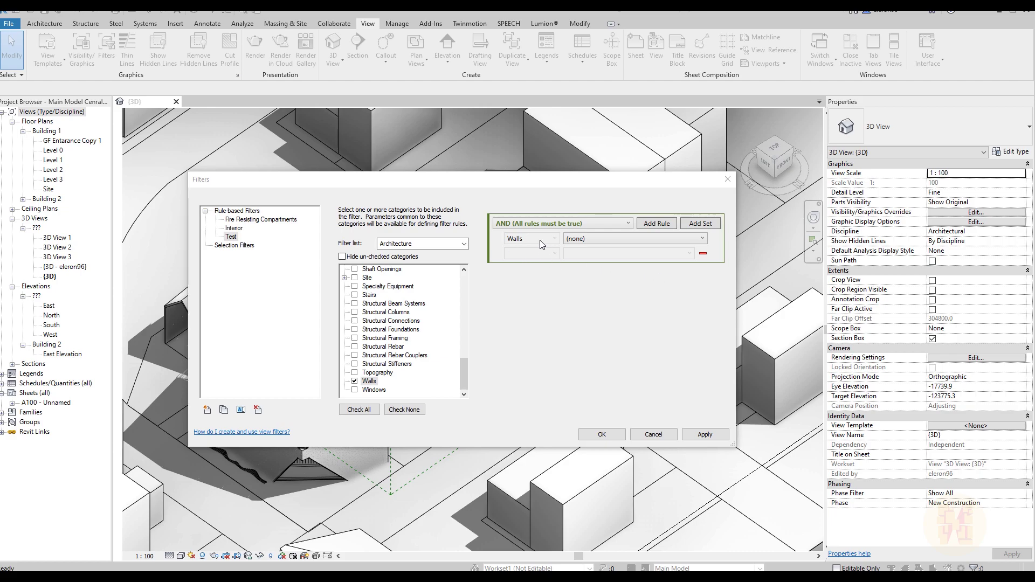
left_click(582, 240)
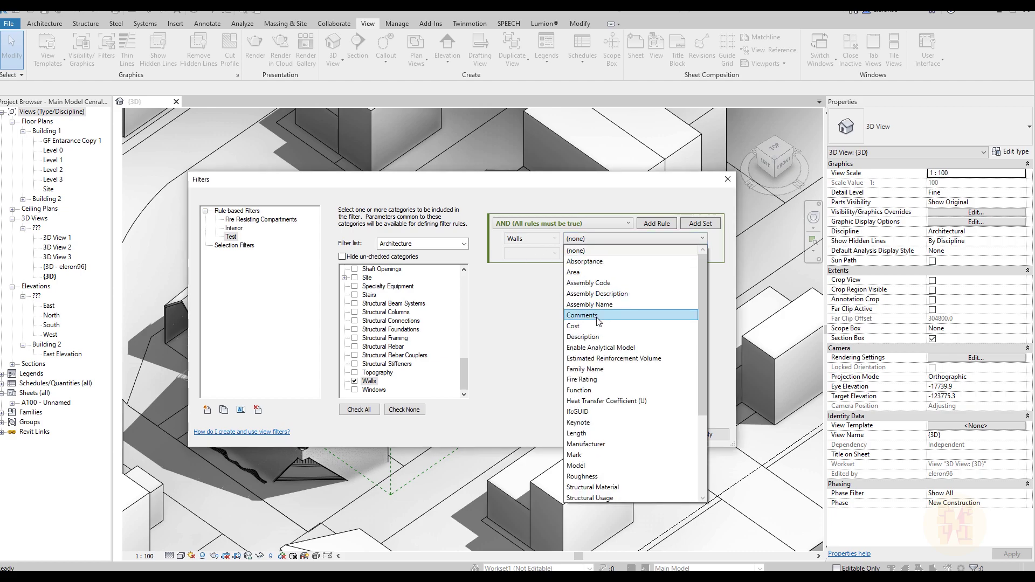
scroll(599, 322, "down", 4)
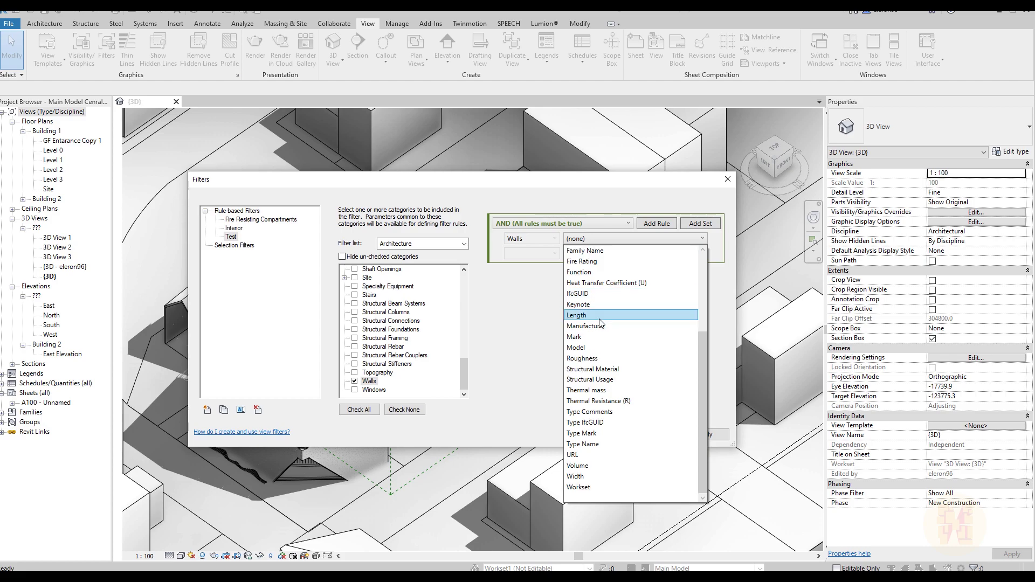
scroll(600, 323, "up", 4)
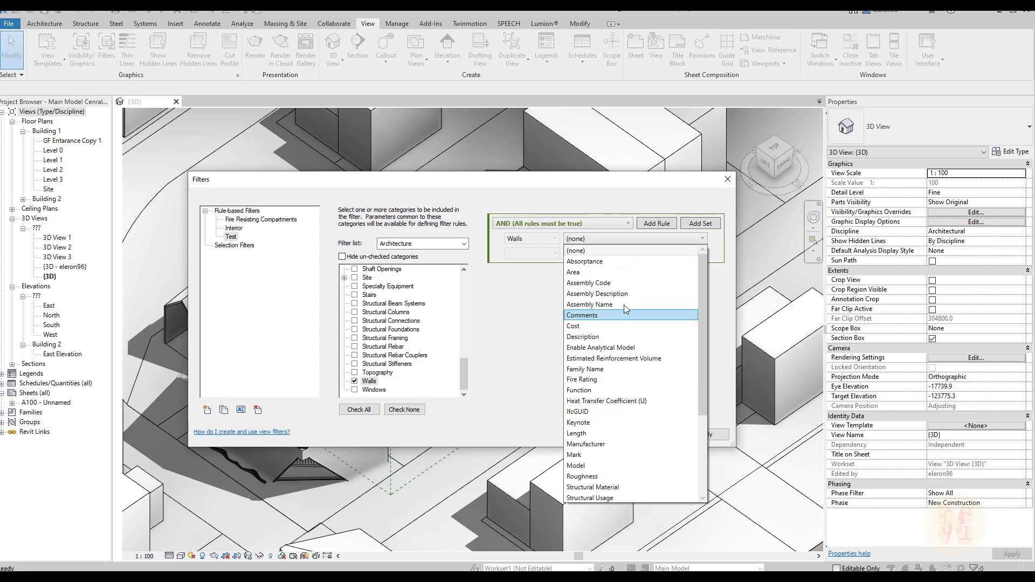
left_click(607, 369)
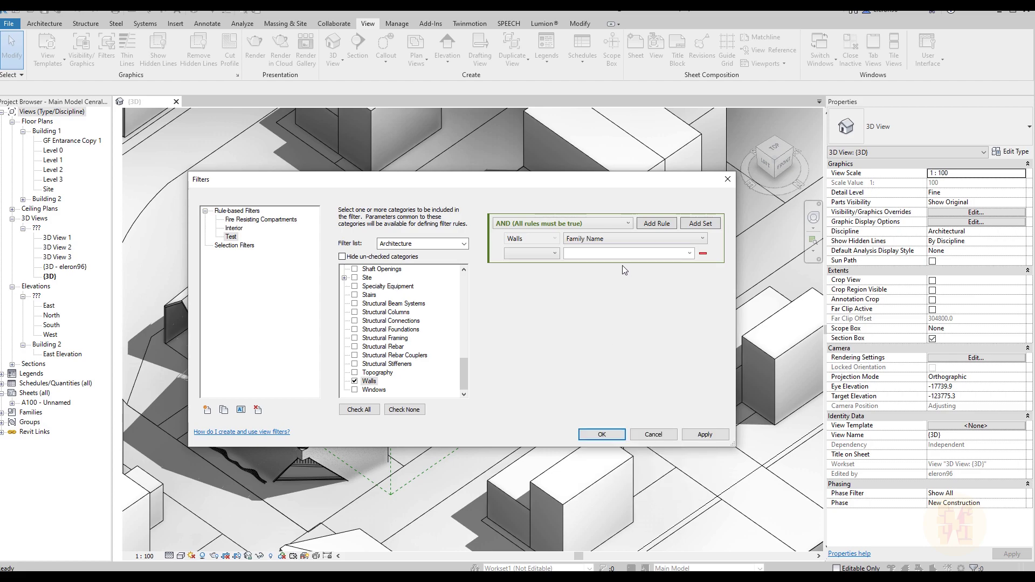
- Set the Family Name rule to equals, choose the first available family as its value, and accept the filter
left_click(545, 253)
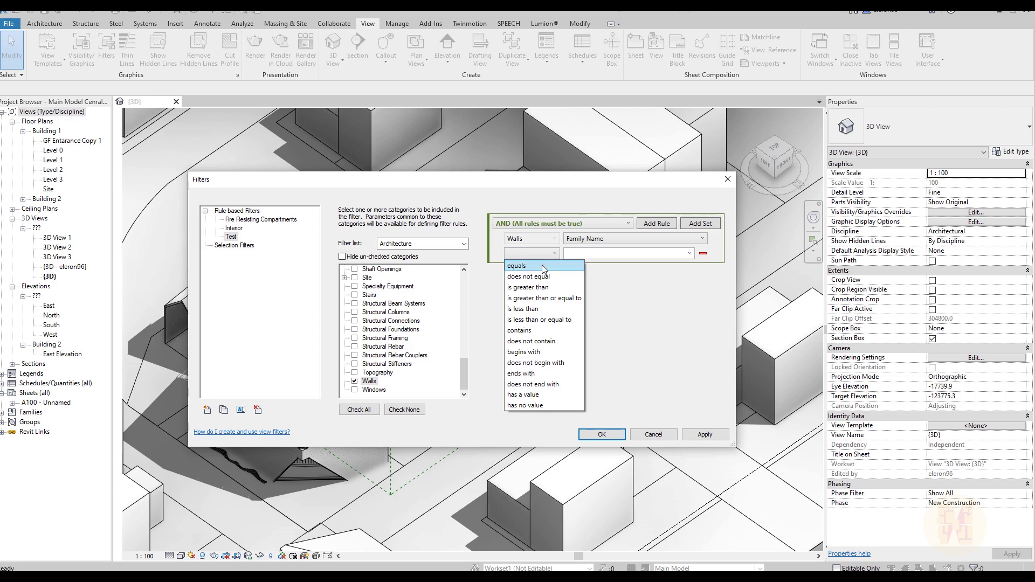
left_click(544, 266)
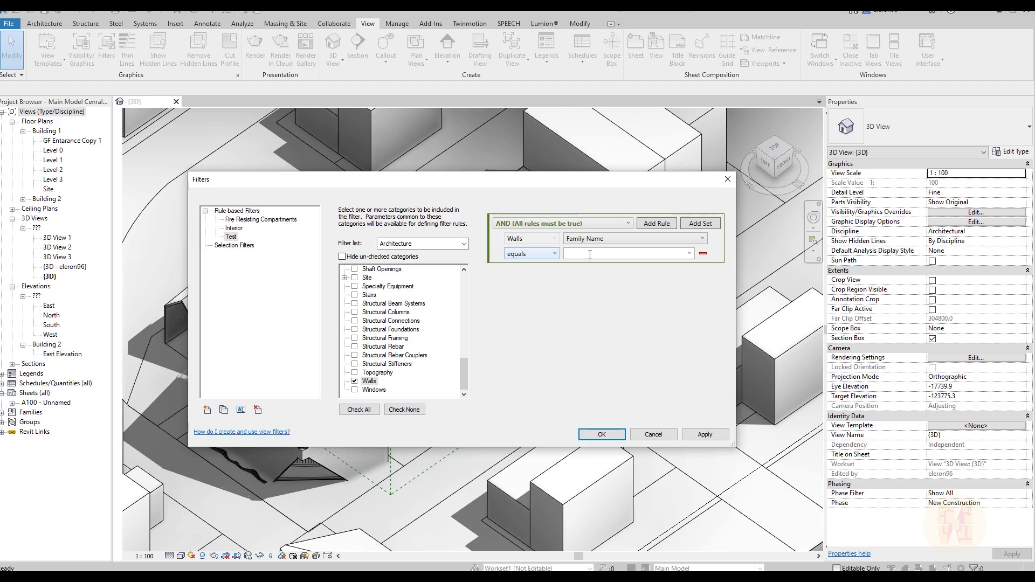
left_click(689, 254)
left_click(593, 266)
left_click(592, 435)
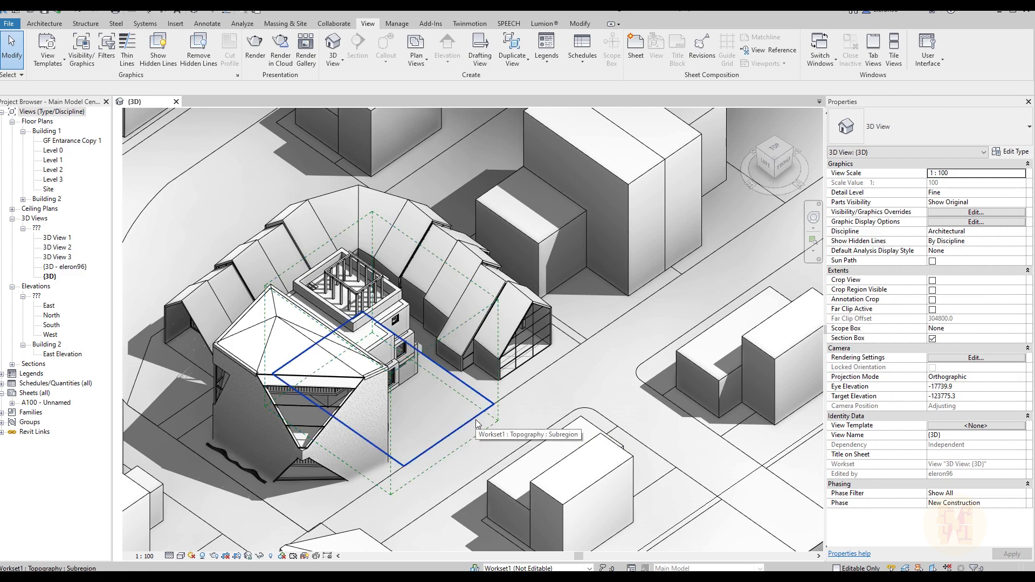
- Add the Test filter to the 3D view's Visibility/Graphic Overrides
key("v")
key("g")
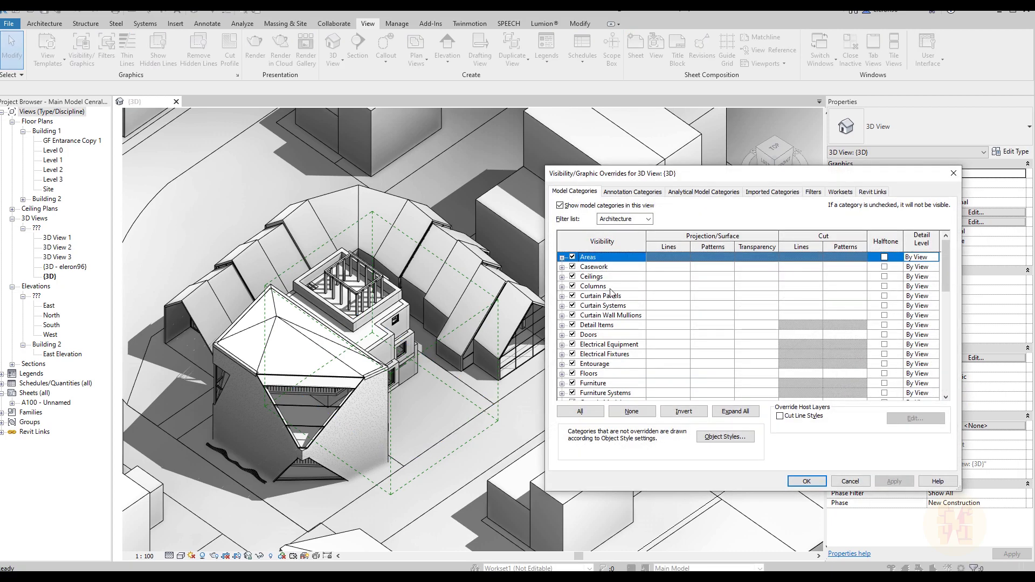
left_click_drag(646, 174, 384, 153)
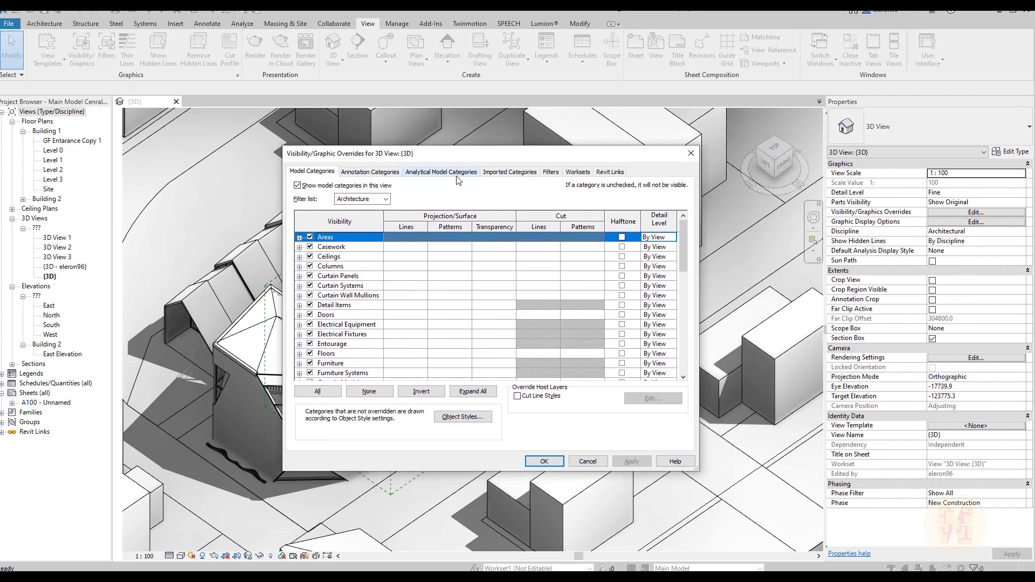
left_click(551, 172)
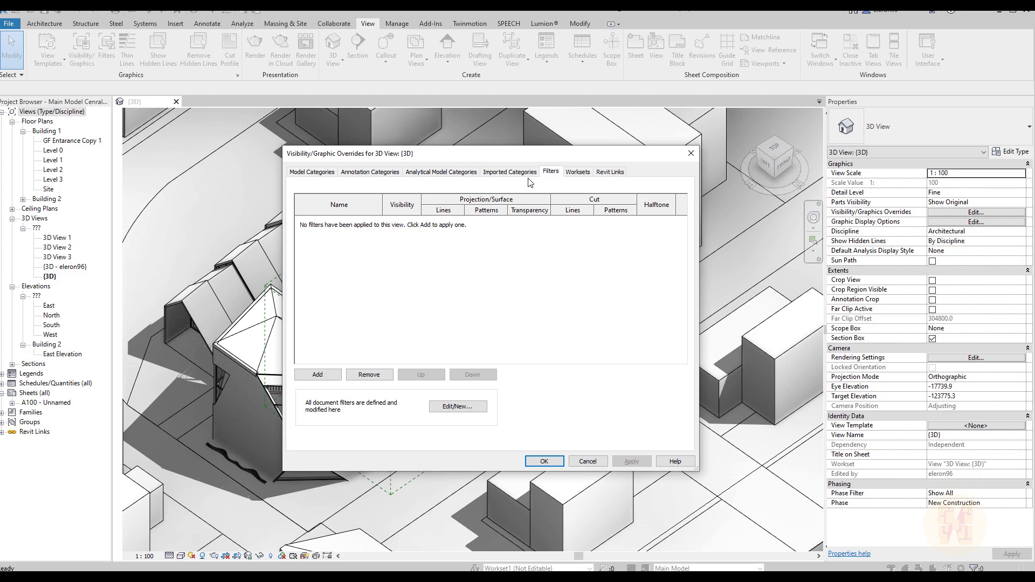
left_click(330, 377)
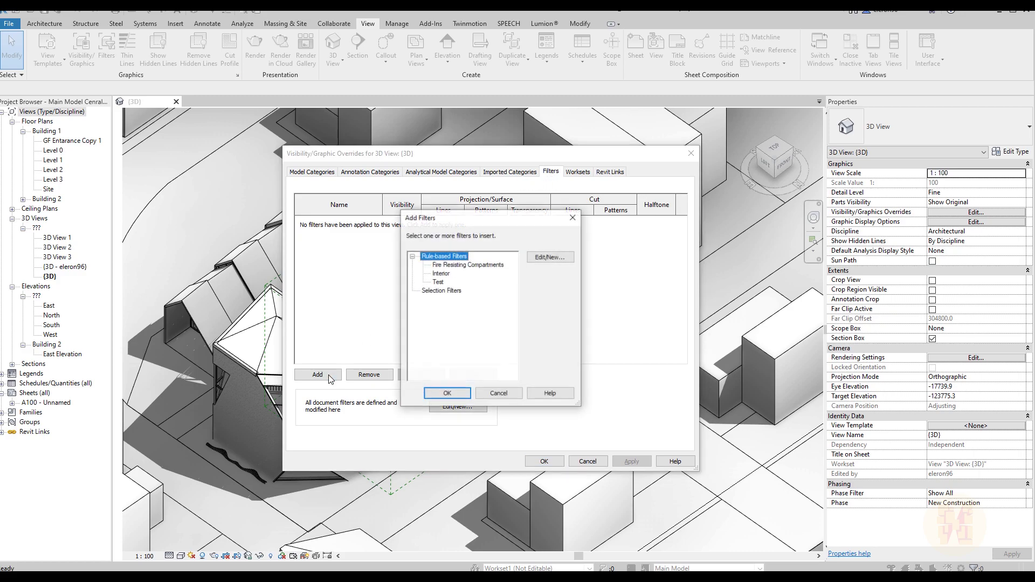
left_click(438, 283)
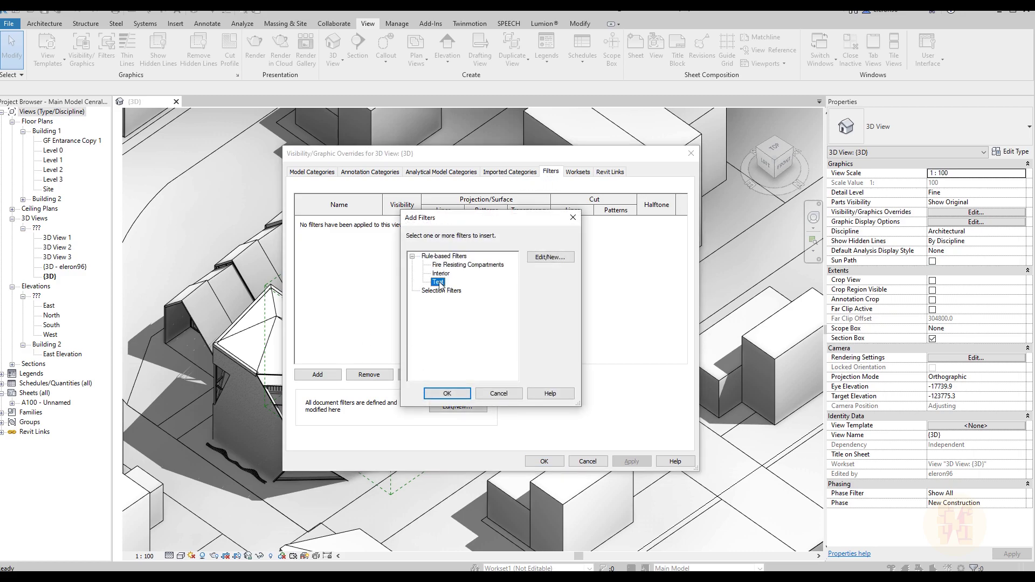
left_click(447, 393)
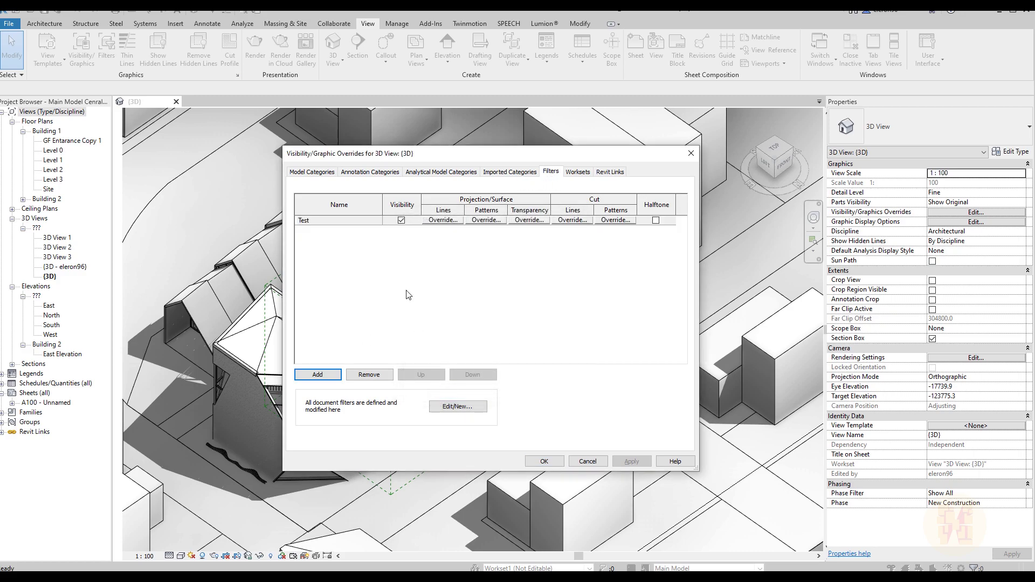
- Switch the Test filter's visibility off and back on in the 3D view, applying each change
left_click(401, 220)
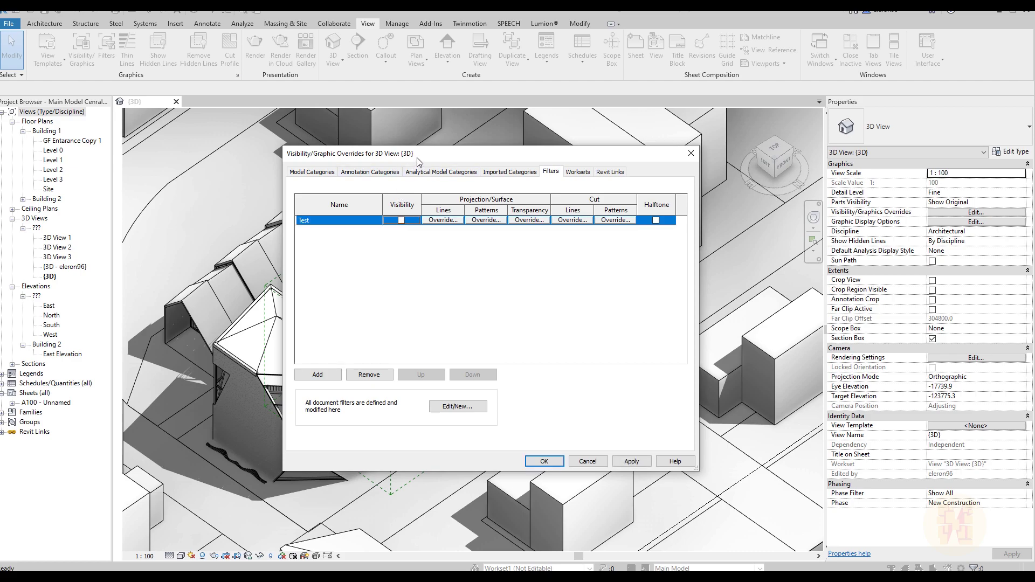
left_click_drag(416, 157, 662, 156)
left_click(878, 459)
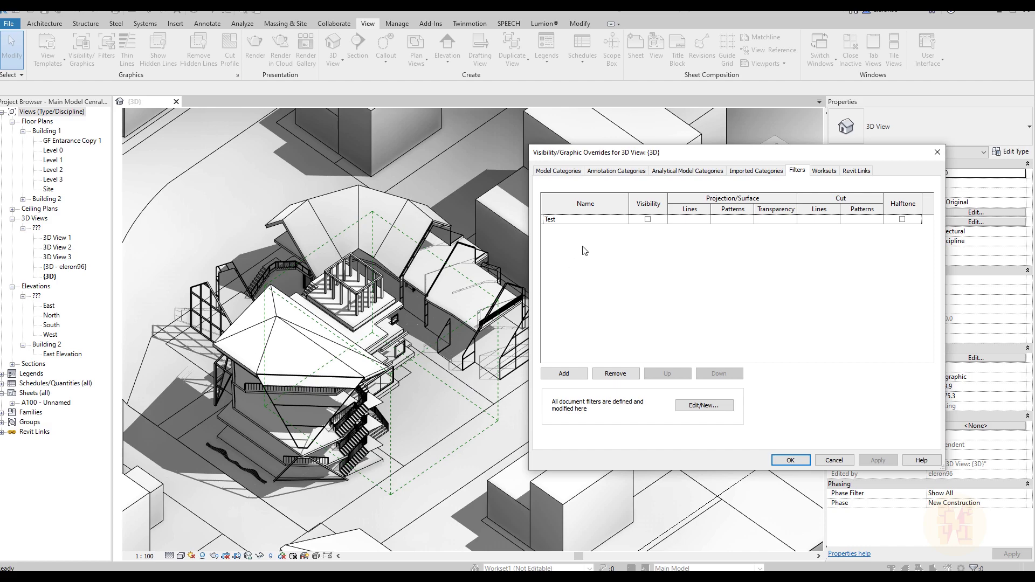
left_click(648, 219)
left_click(878, 460)
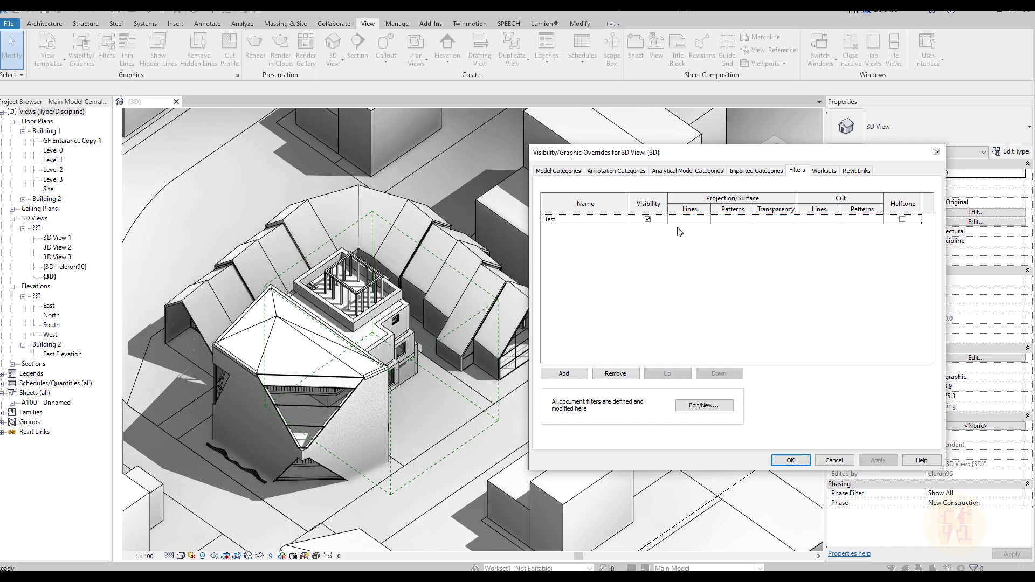
- Override the Test filter's surface foreground pattern with a red solid fill and apply it to the 3D view
left_click(749, 220)
left_click(732, 218)
left_click(726, 277)
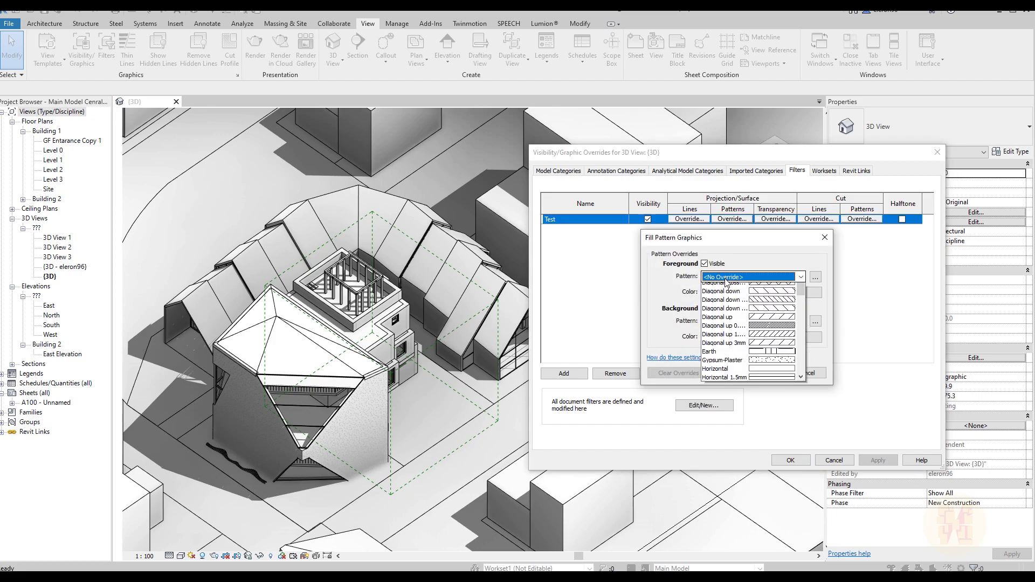
left_click(726, 300)
left_click(749, 291)
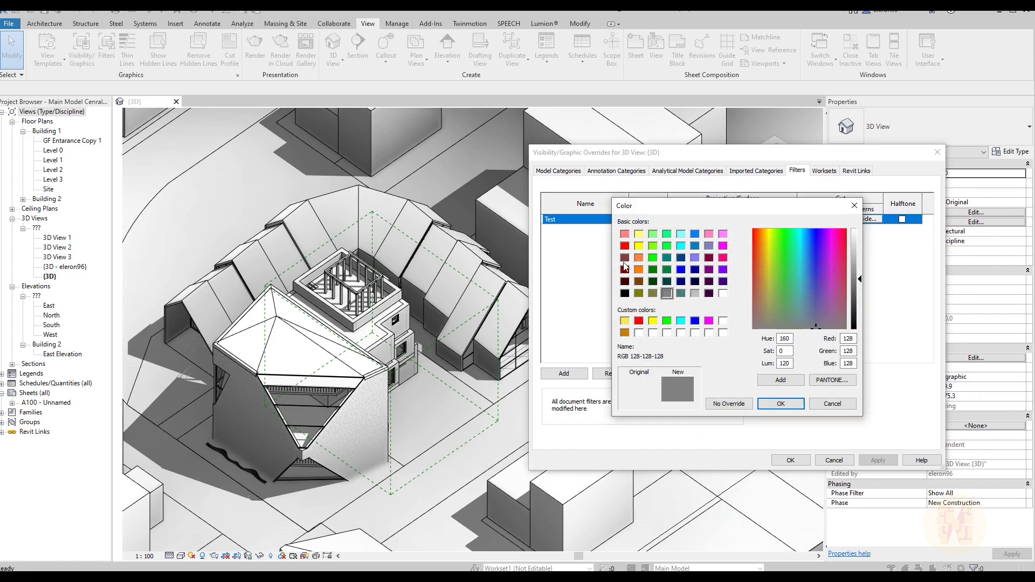
left_click(625, 246)
left_click(777, 404)
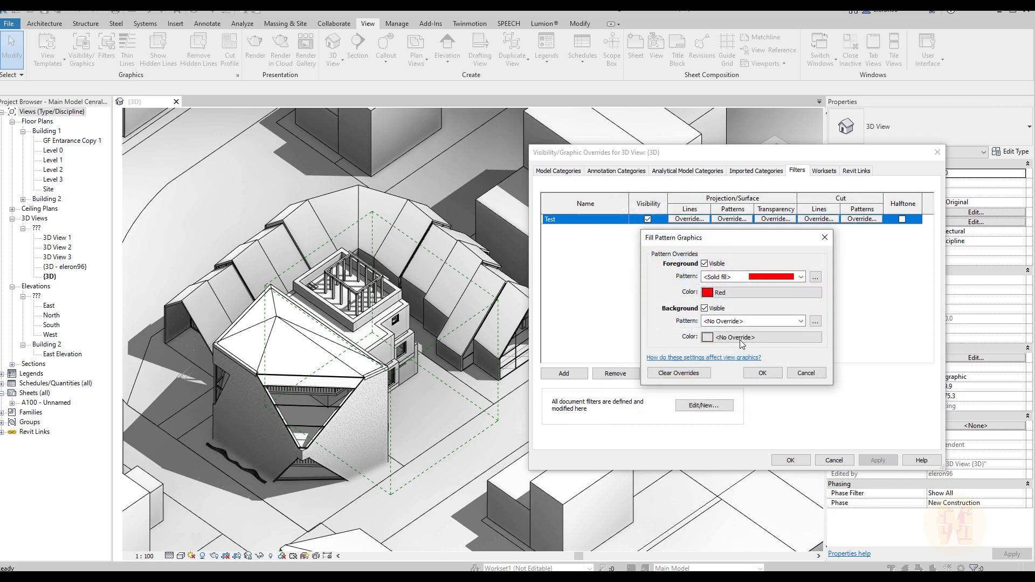
left_click(762, 373)
left_click(882, 461)
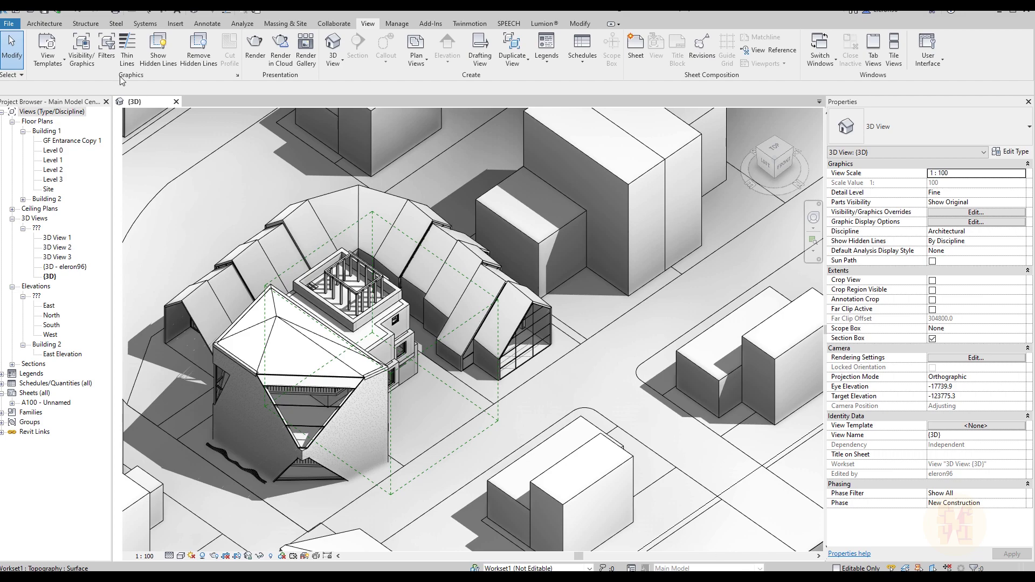
- Review the rule defined for the Test filter in the document's filter definitions
left_click(106, 49)
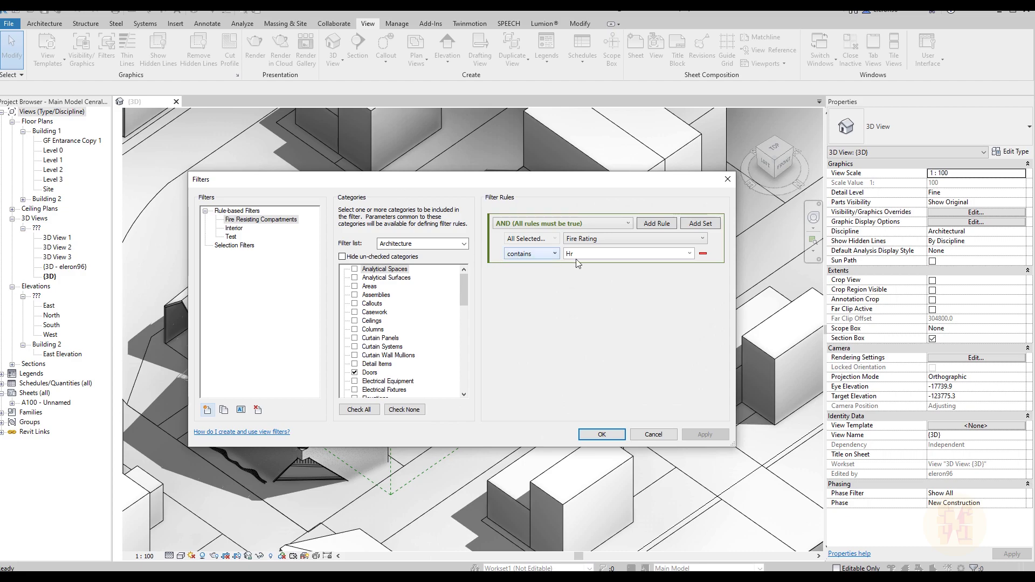
left_click(229, 237)
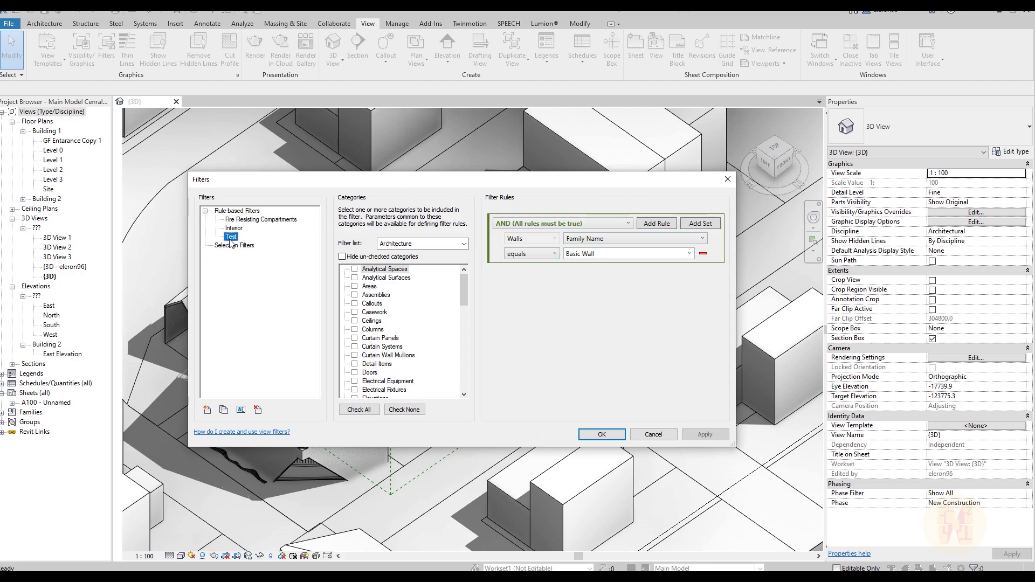
left_click_drag(268, 181, 376, 204)
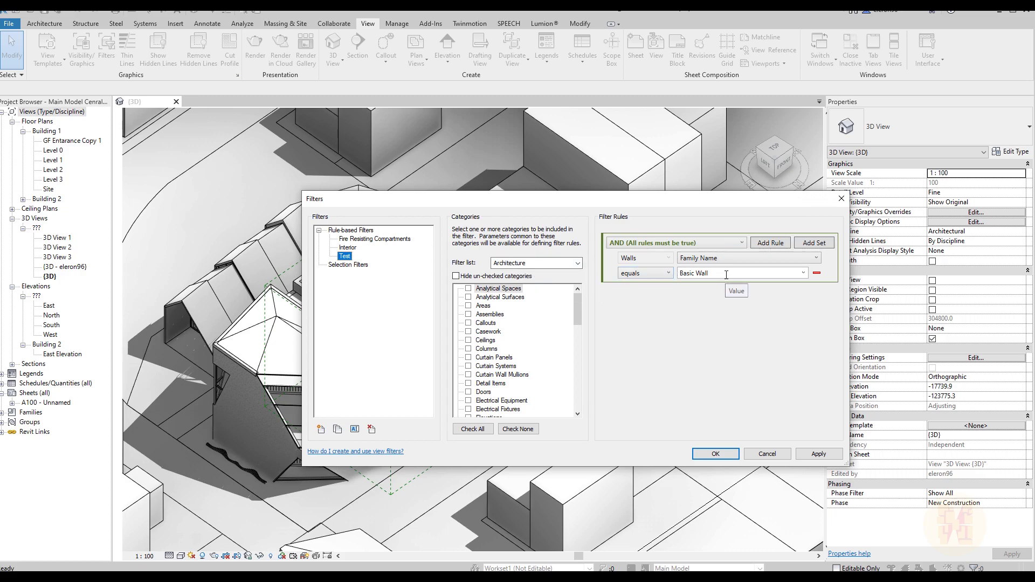
left_click(841, 198)
- Add the Test filter to the 3D view's graphic overrides again
left_click(76, 58)
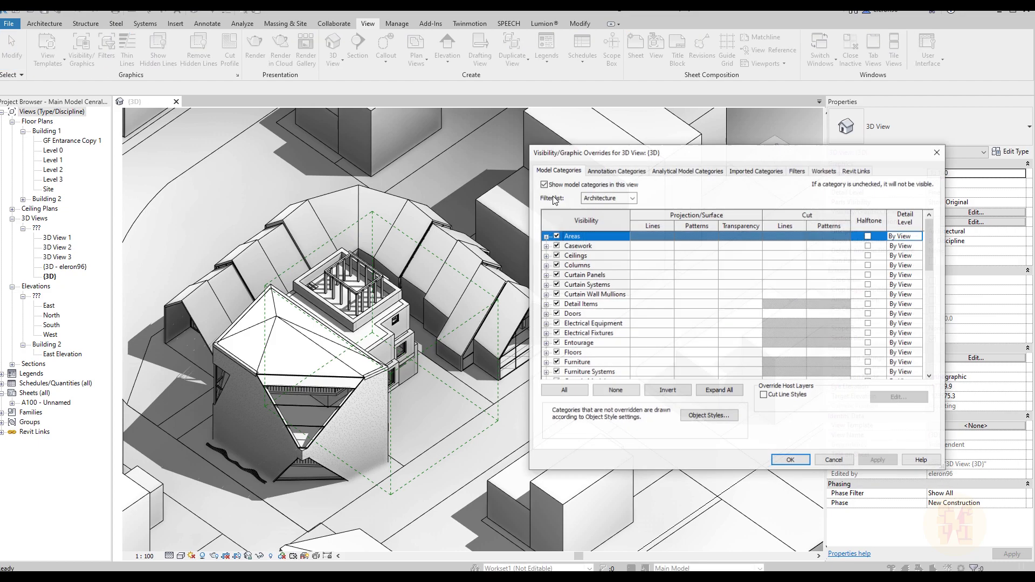
left_click(797, 171)
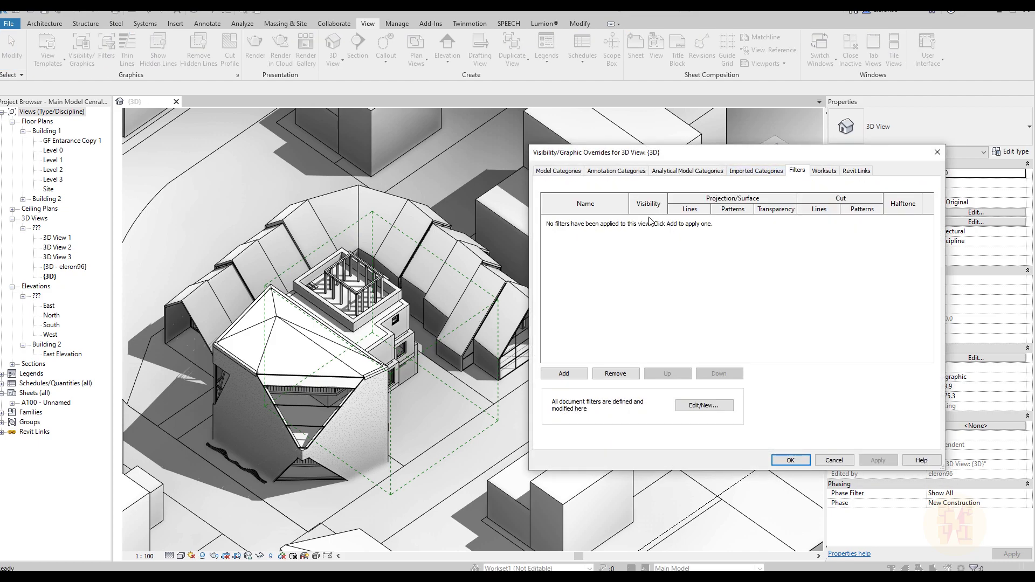
left_click(564, 373)
left_click(684, 281)
left_click(693, 392)
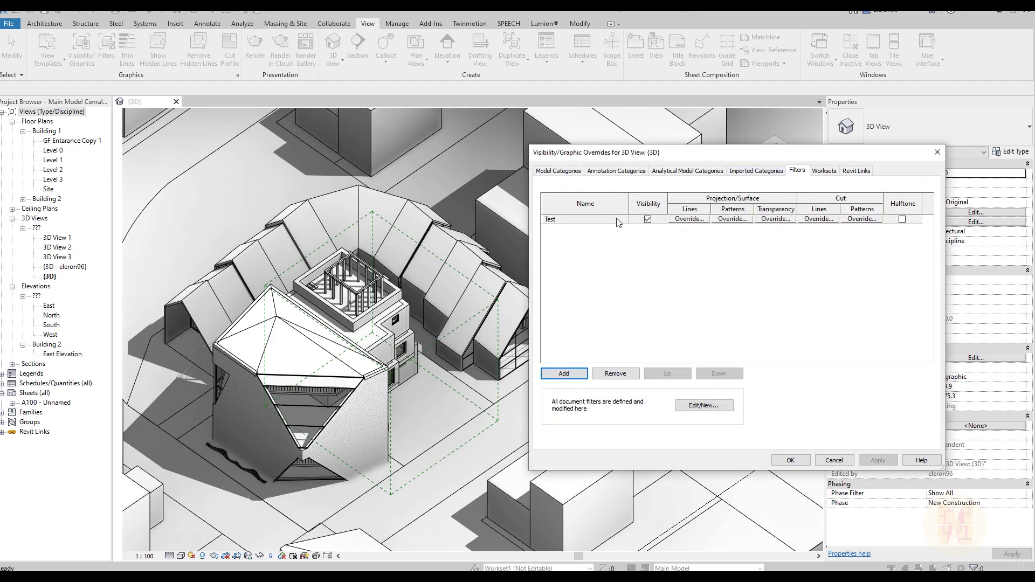
- Override the Test filter's surface foreground pattern with a cyan solid fill and apply it to the 3D view
left_click(738, 220)
left_click(718, 277)
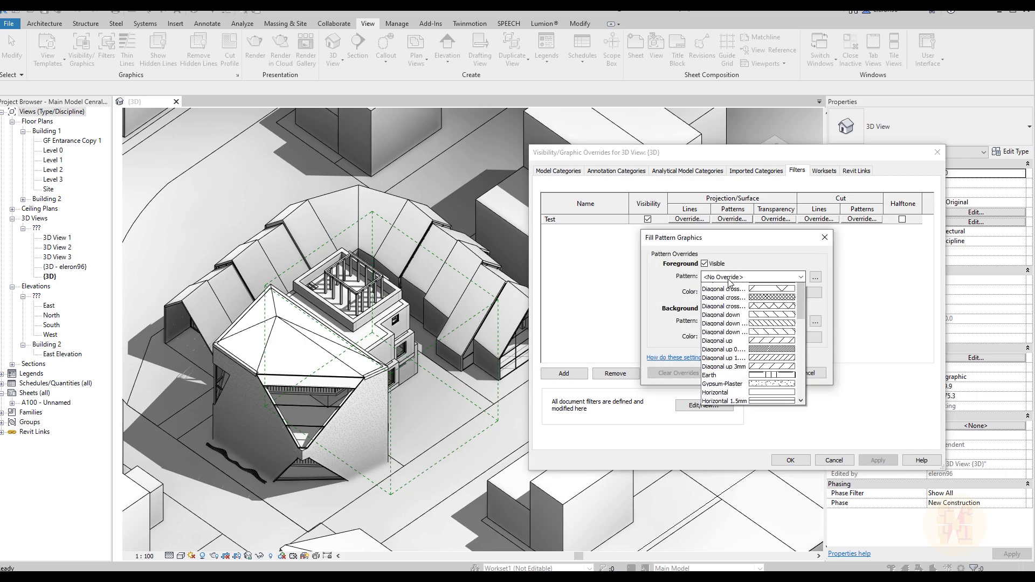
left_click(743, 302)
left_click(761, 292)
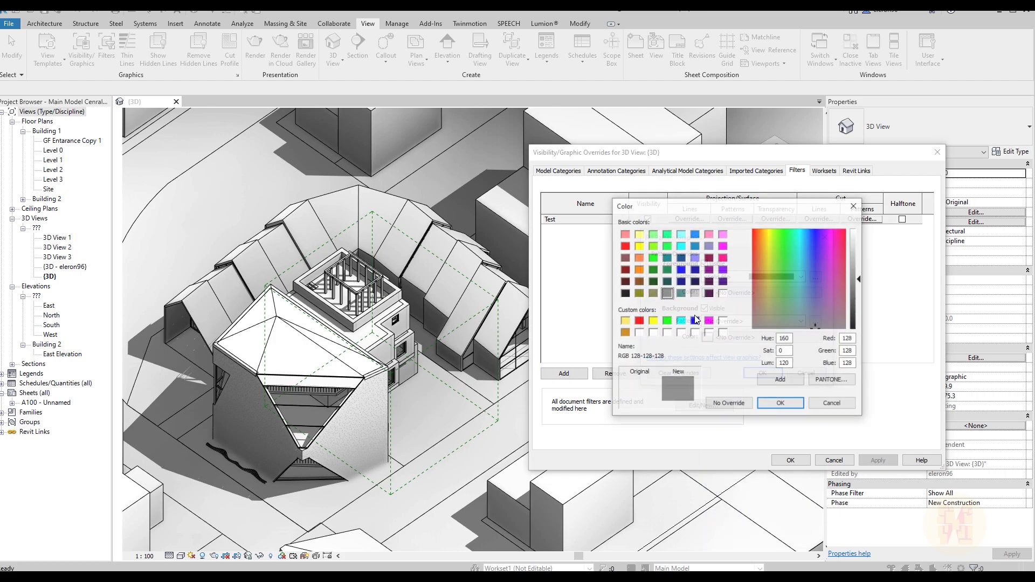
left_click(681, 321)
key("Return")
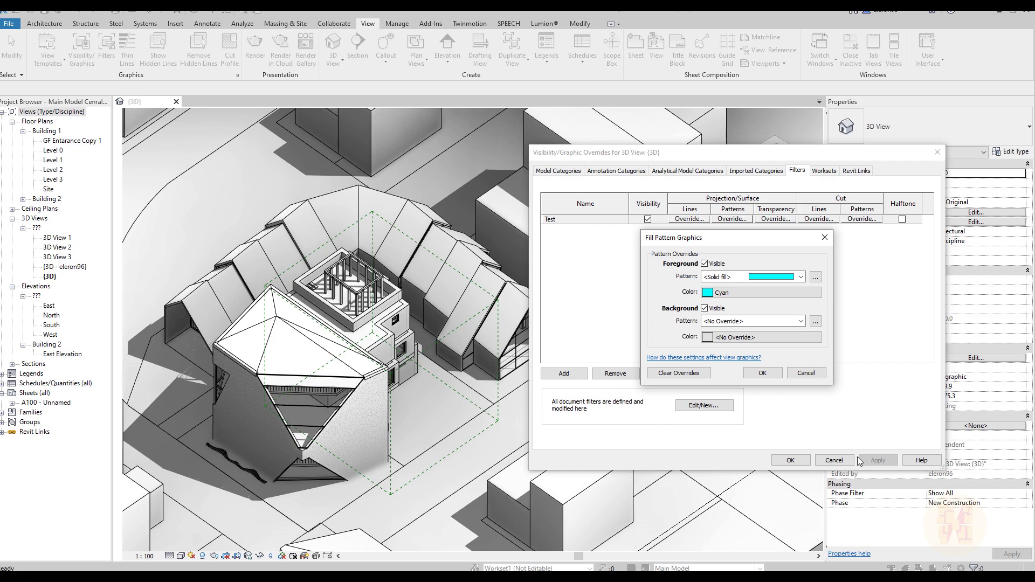
left_click(762, 373)
left_click(878, 460)
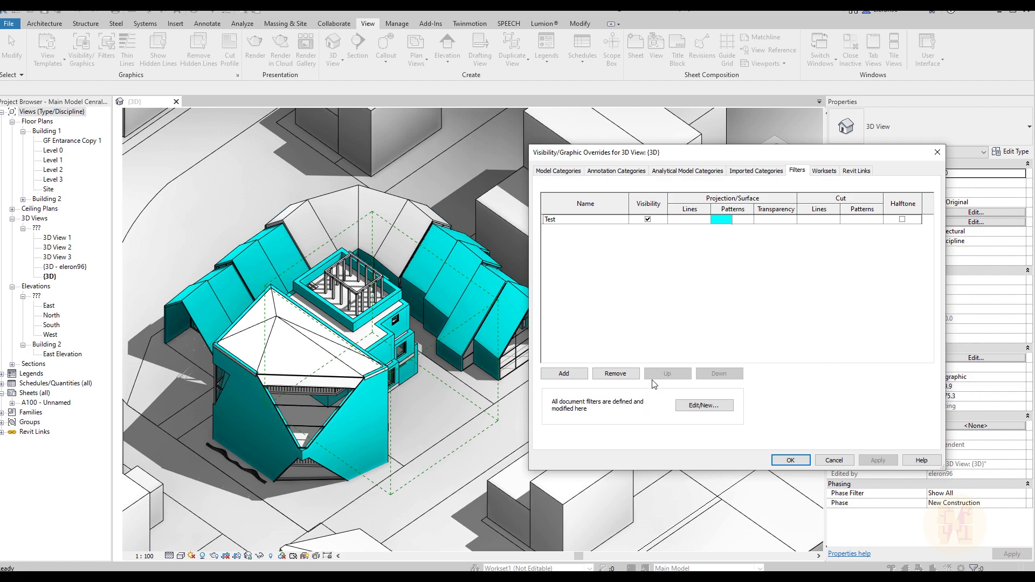
- Change the Test filter's Family Name rule to does not equal Basic Wall and accept the view overrides
left_click(701, 408)
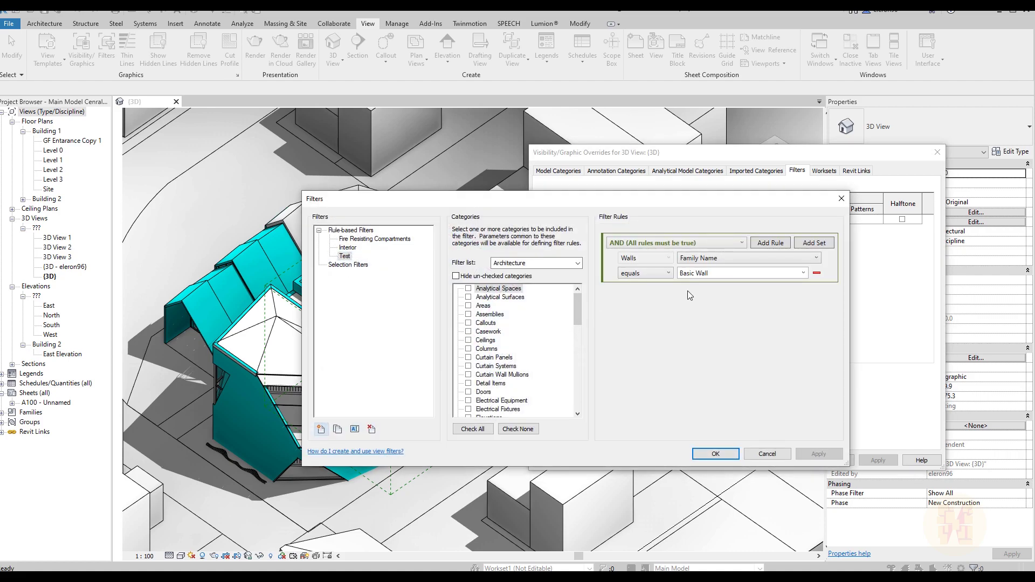
left_click(635, 274)
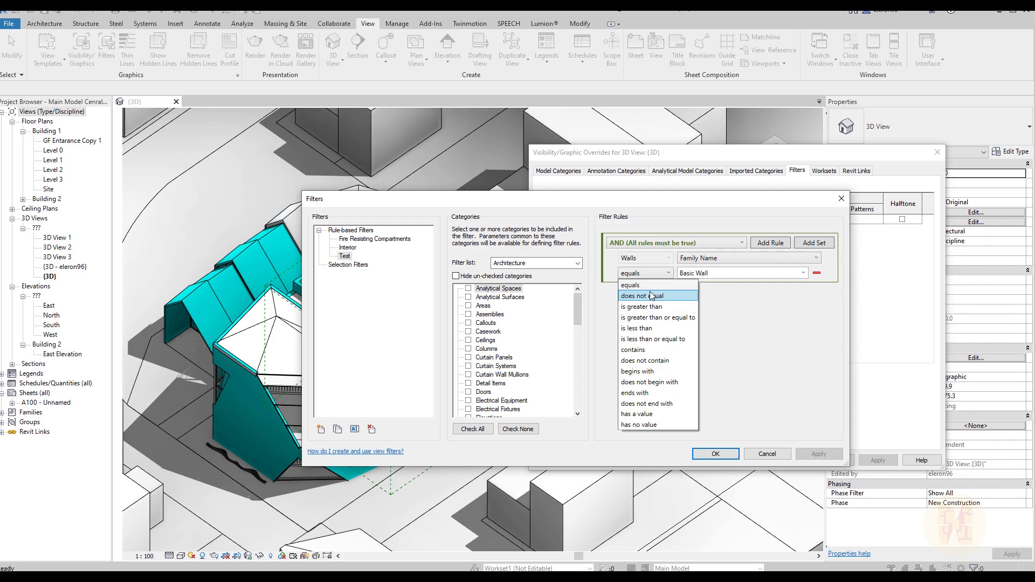
left_click(658, 297)
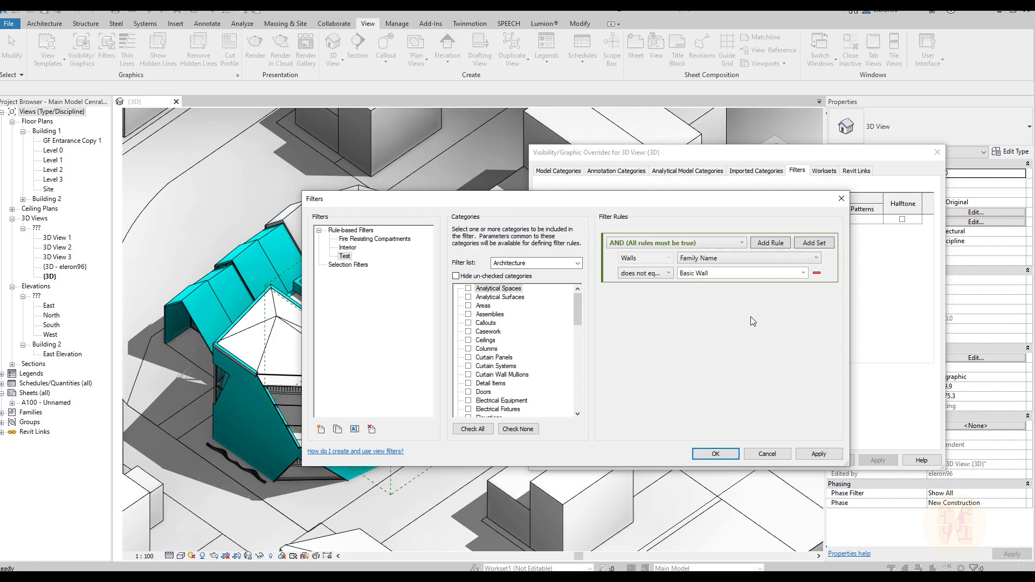
left_click(709, 455)
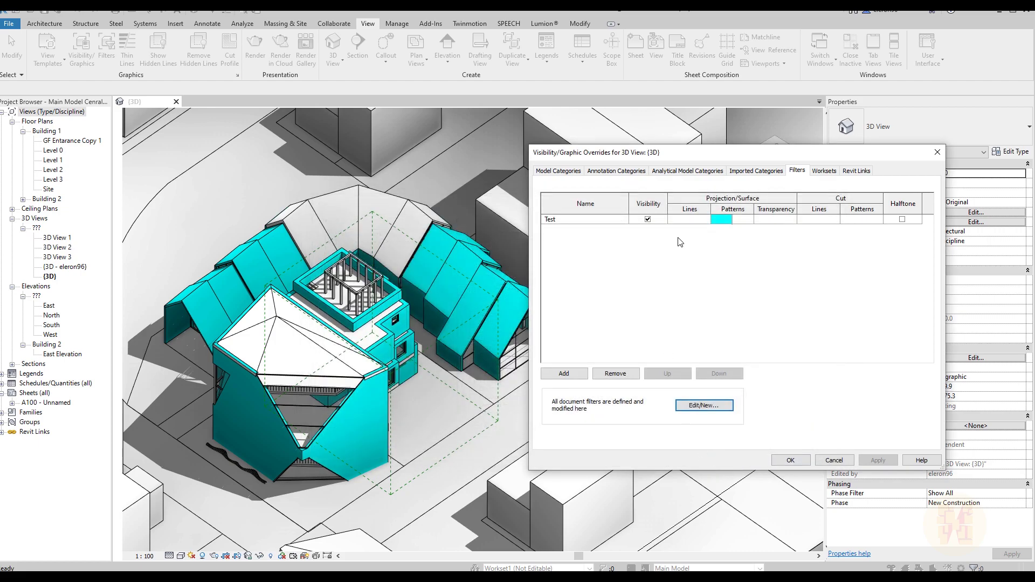
left_click(804, 461)
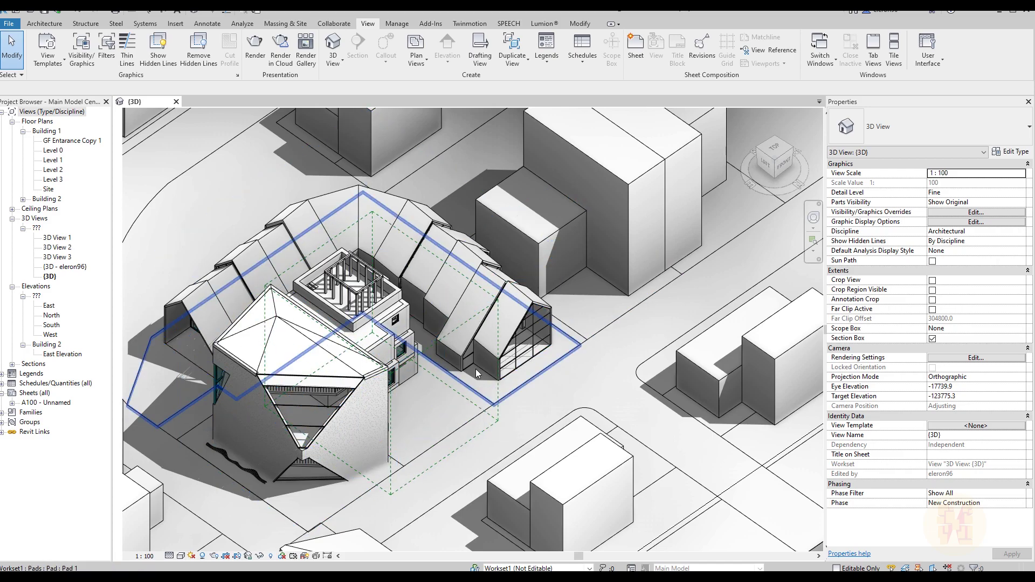
- Examine the buildings' facades and windows up close to see which elements the filter's cyan override affects
scroll(214, 383, "up", 5)
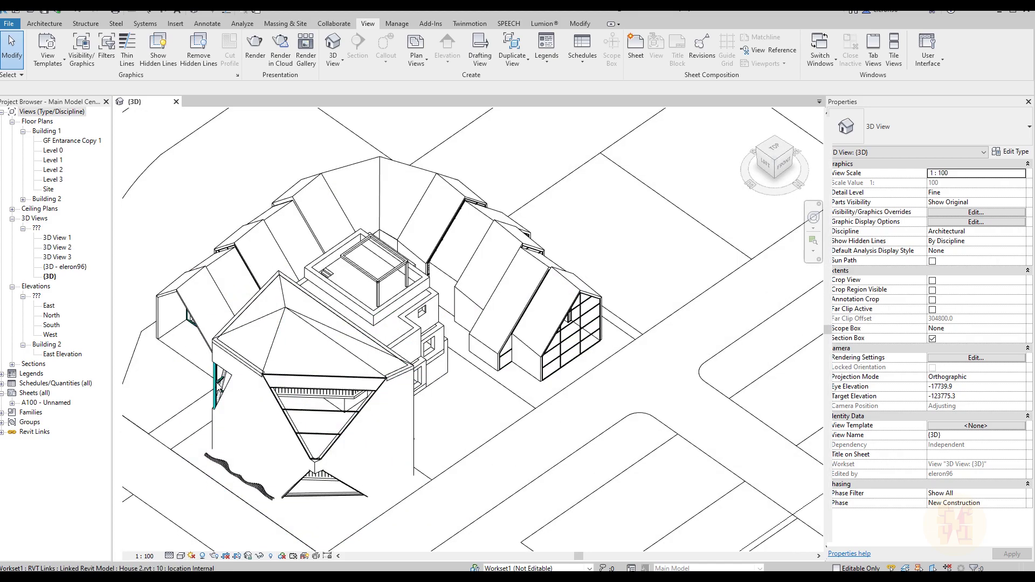
scroll(217, 386, "up", 2)
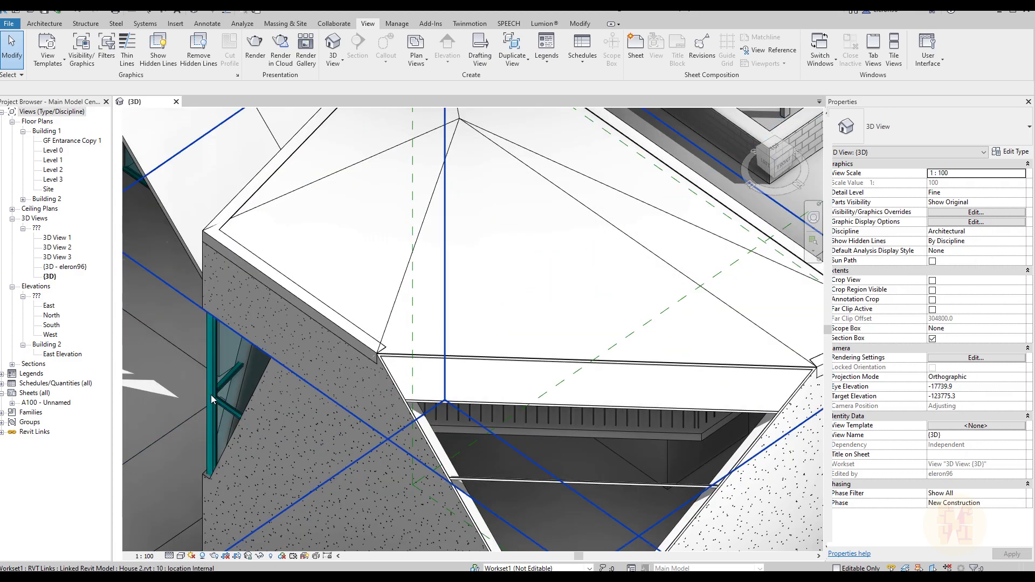
scroll(214, 401, "down", 6)
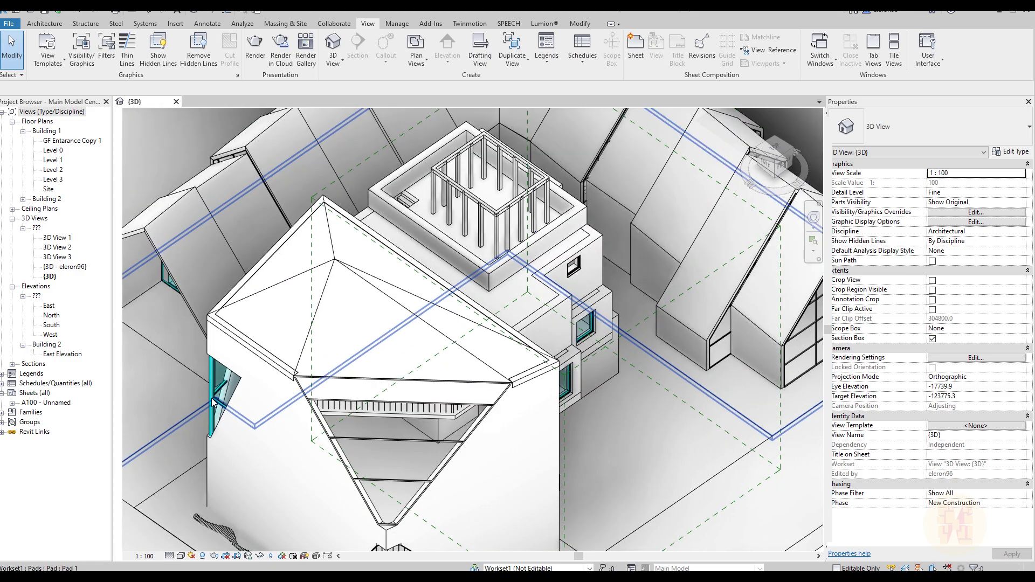
middle_click_drag(314, 401, 178, 380)
scroll(394, 283, "up", 5)
scroll(393, 283, "up", 4)
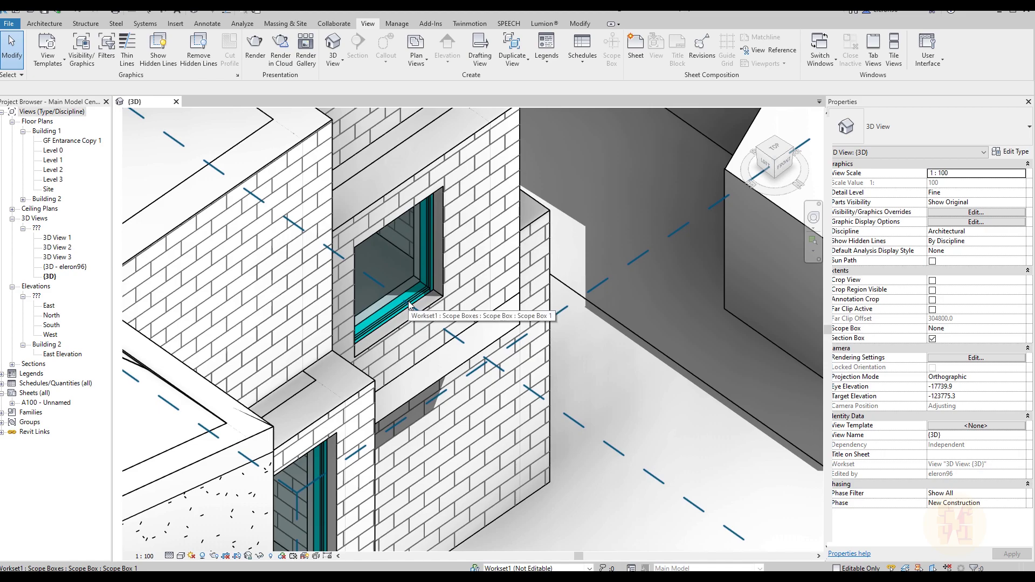
scroll(408, 305, "down", 10)
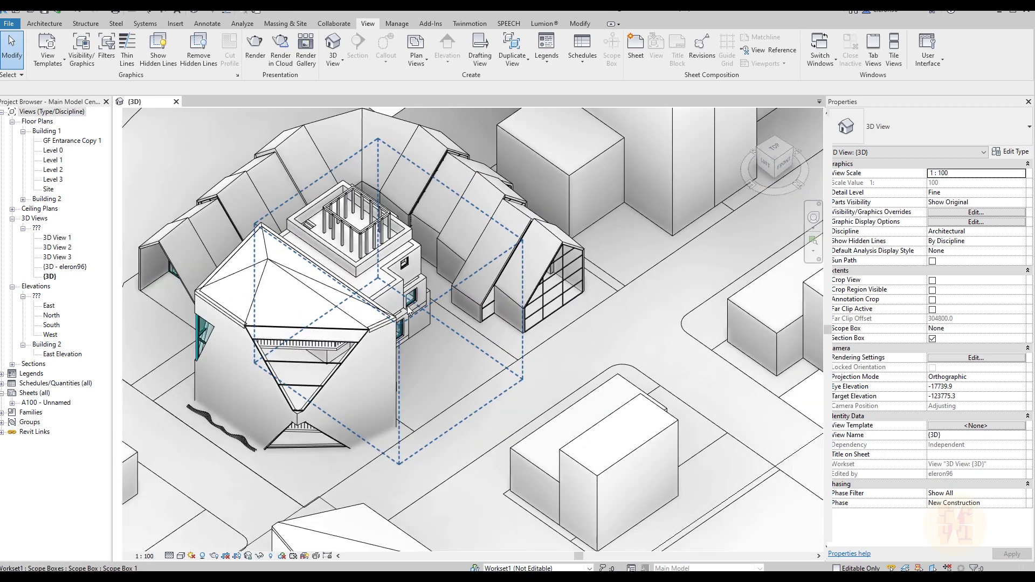
middle_click_drag(485, 356, 499, 367)
scroll(500, 367, "up", 3)
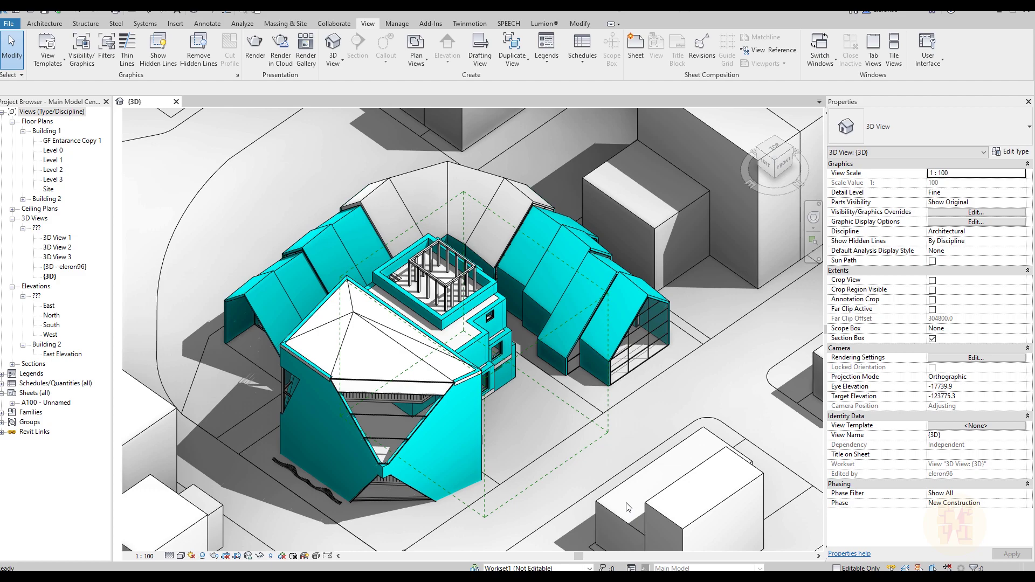
- Add a second rule to the Test filter requiring Volume is greater than 10, and accept the filter
left_click(106, 49)
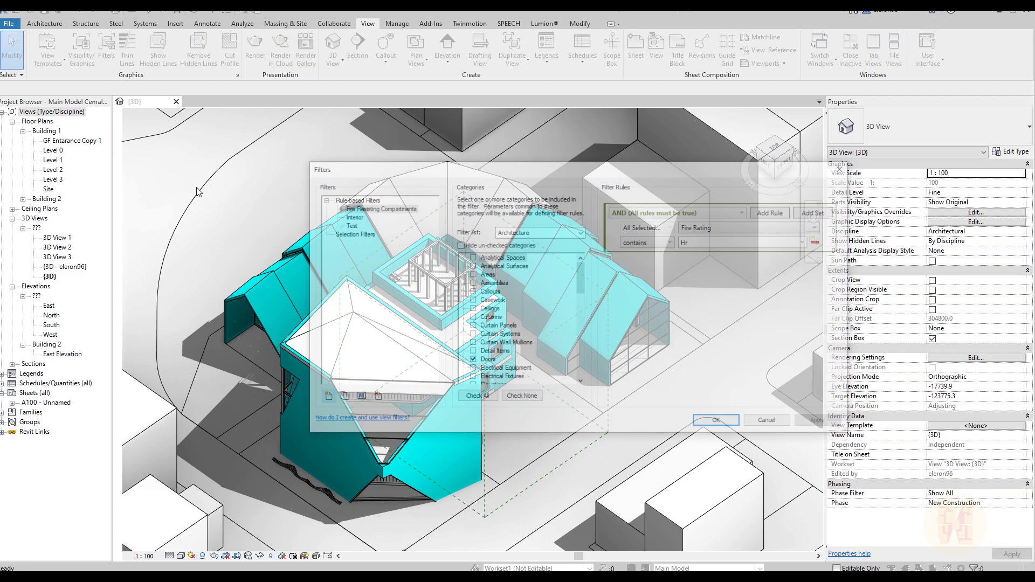
left_click(348, 225)
left_click_drag(378, 170, 333, 171)
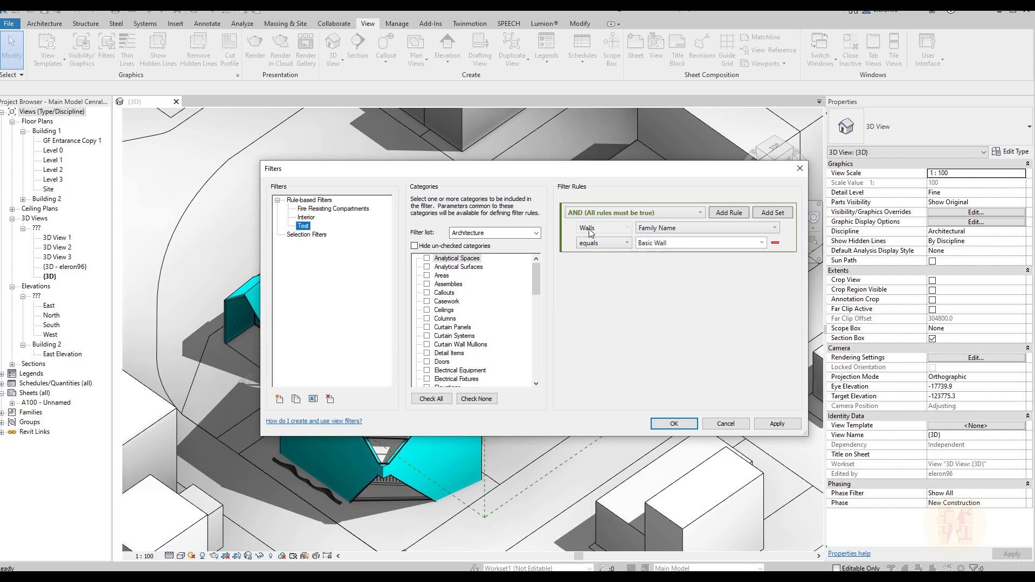
left_click(729, 214)
left_click(658, 258)
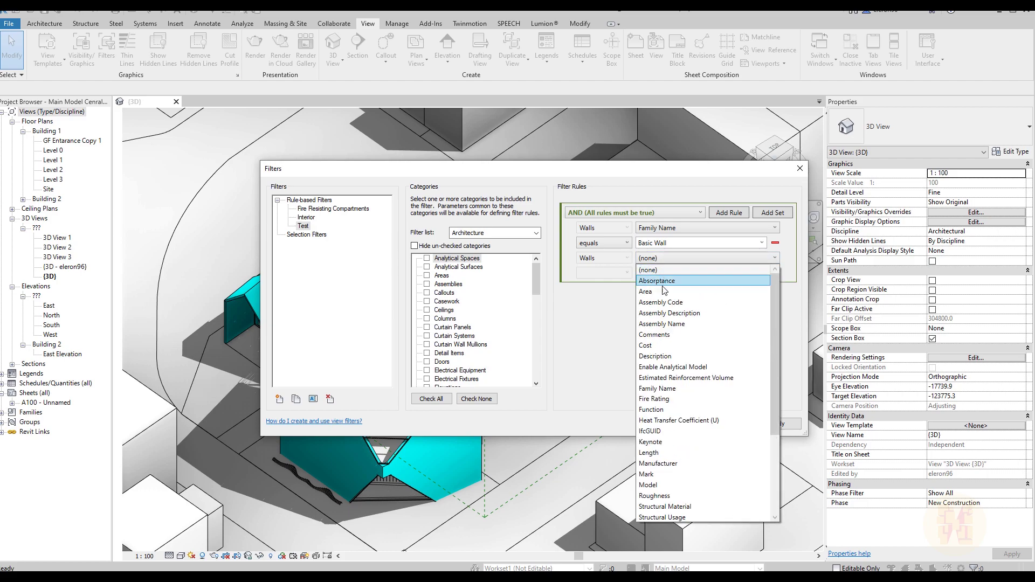
scroll(680, 378, "down", 4)
left_click(654, 486)
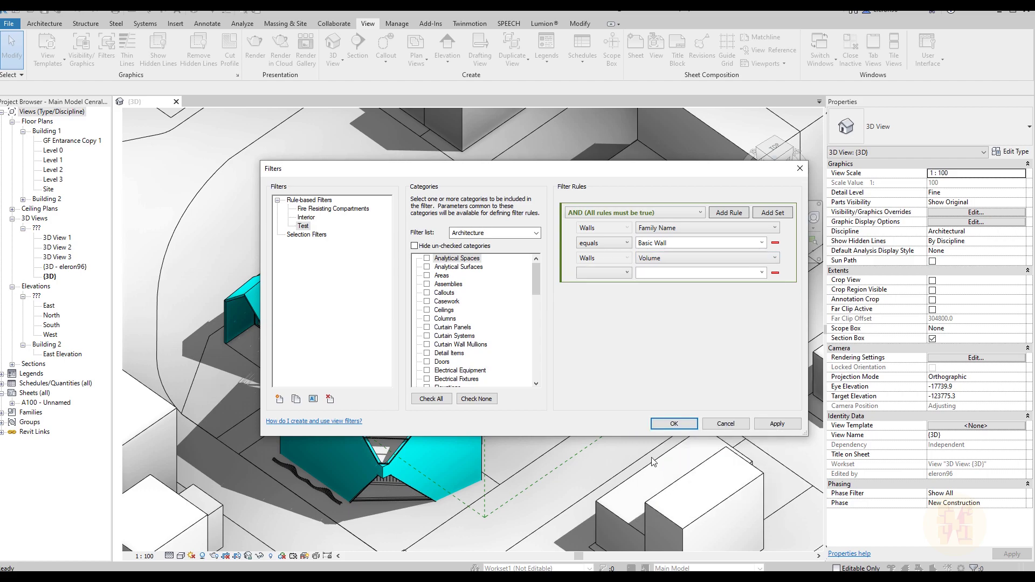
left_click(613, 274)
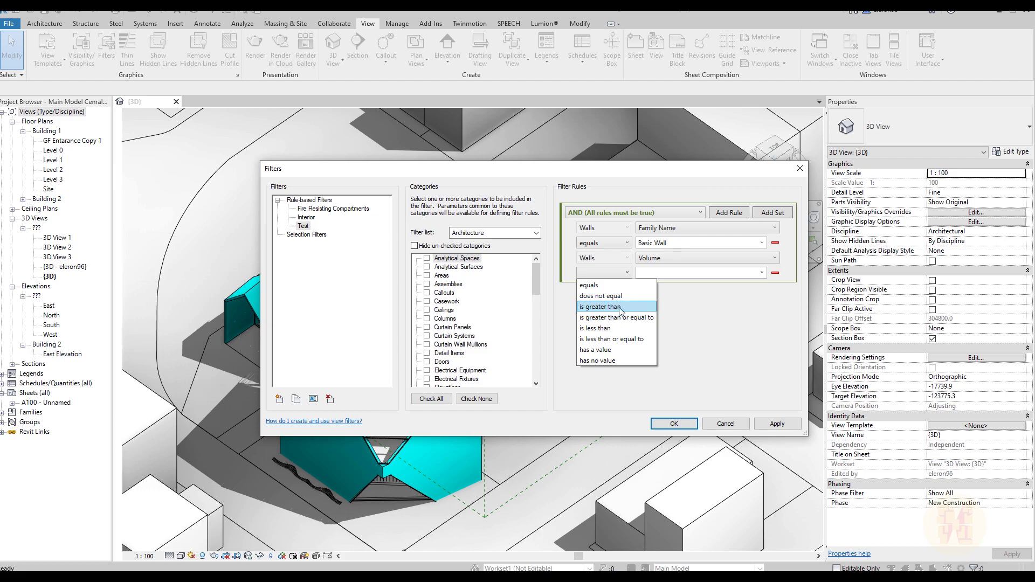
left_click(620, 306)
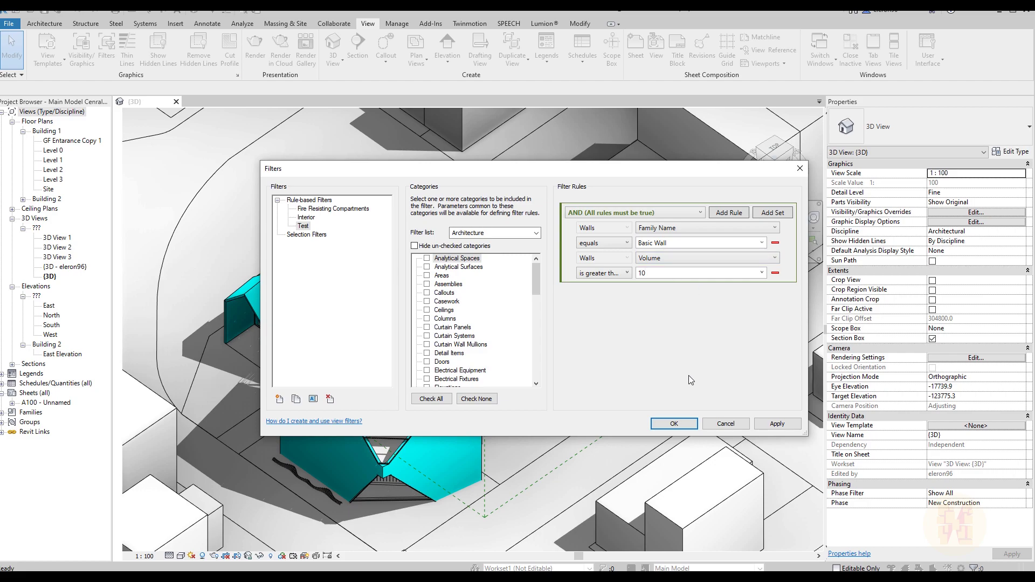
left_click(674, 424)
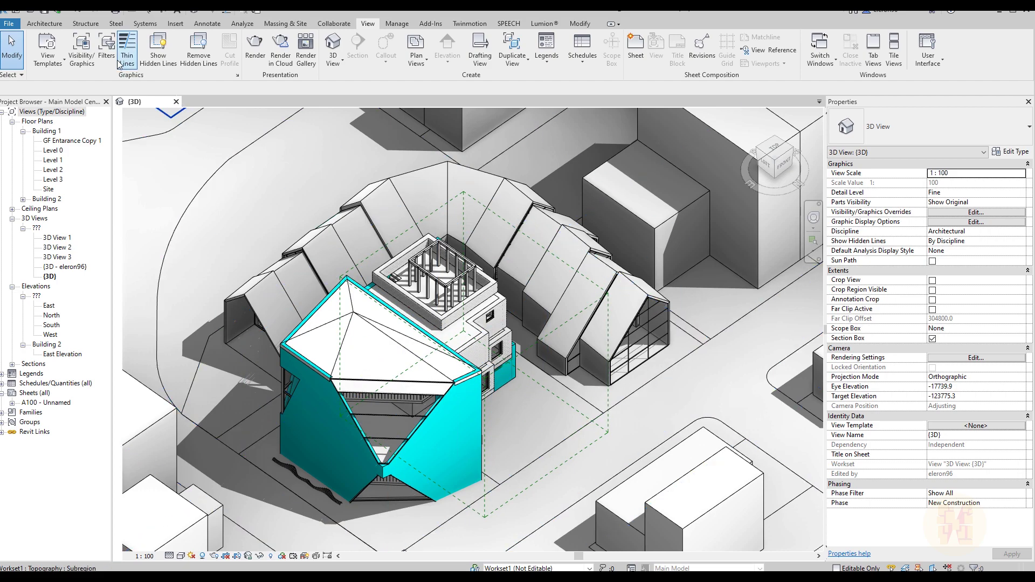
- Add a third rule to the Test filter requiring wall Area is greater than 10, and accept the filter
left_click(106, 48)
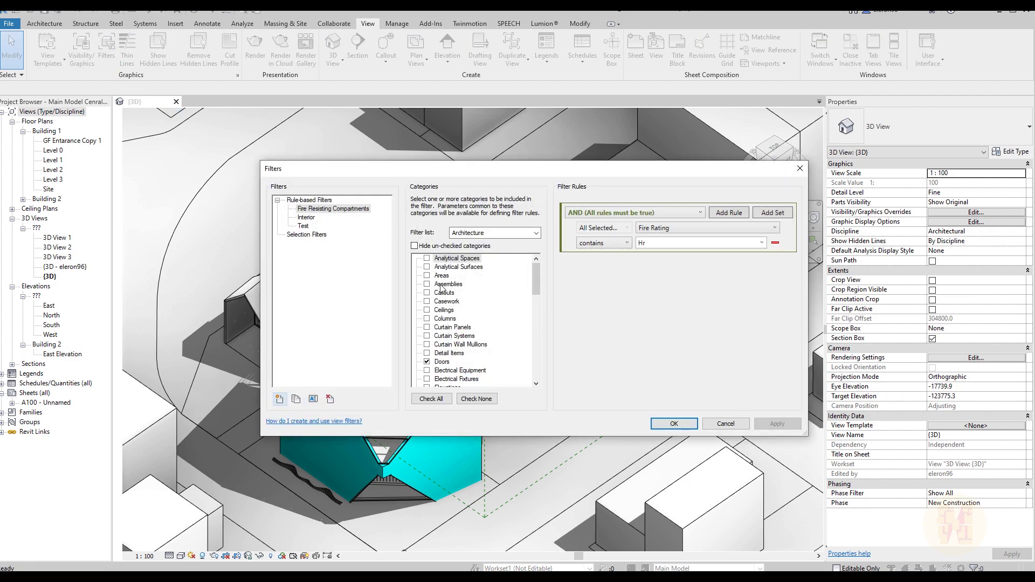
left_click(303, 226)
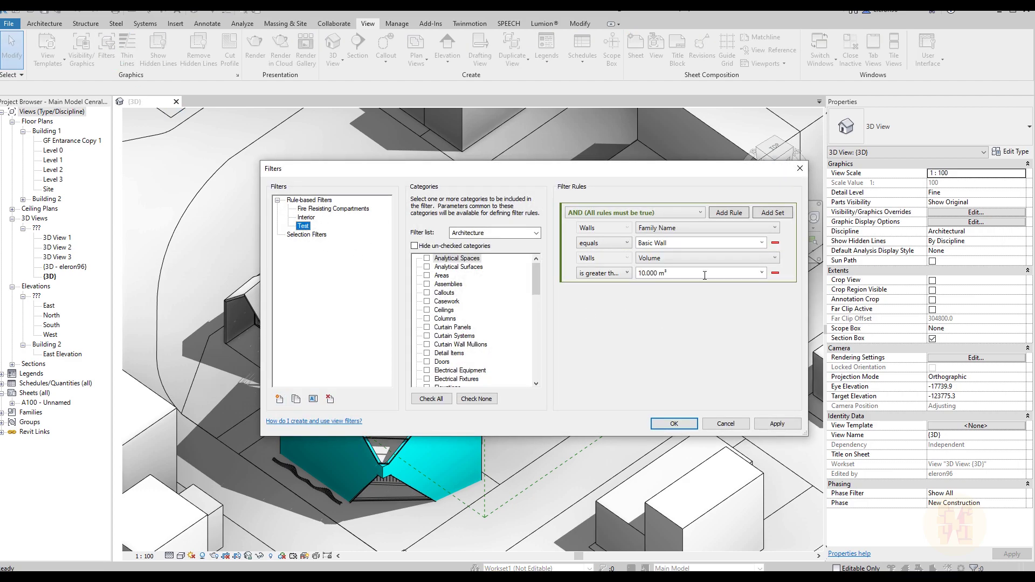
left_click(728, 214)
left_click(664, 290)
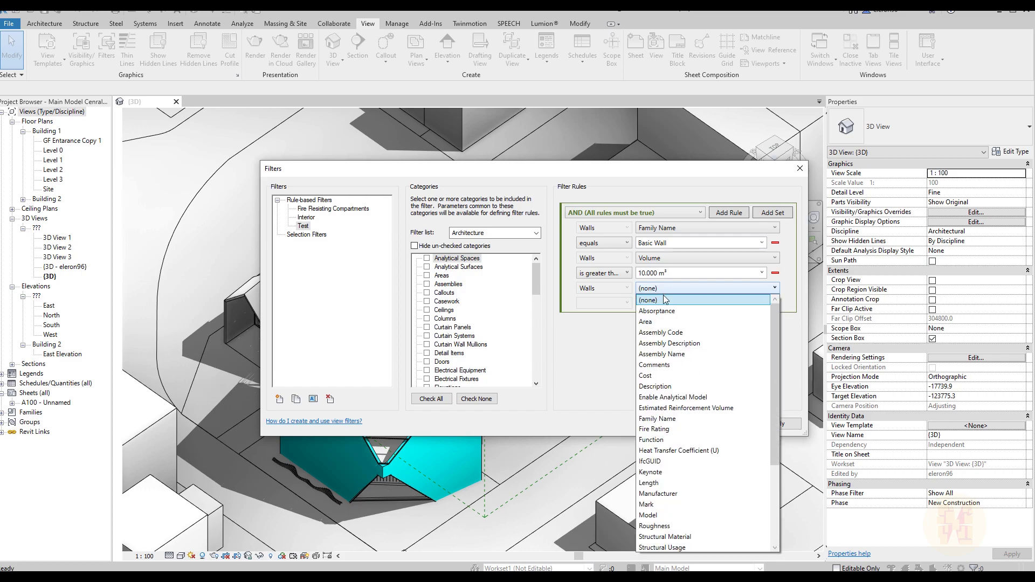
left_click(667, 323)
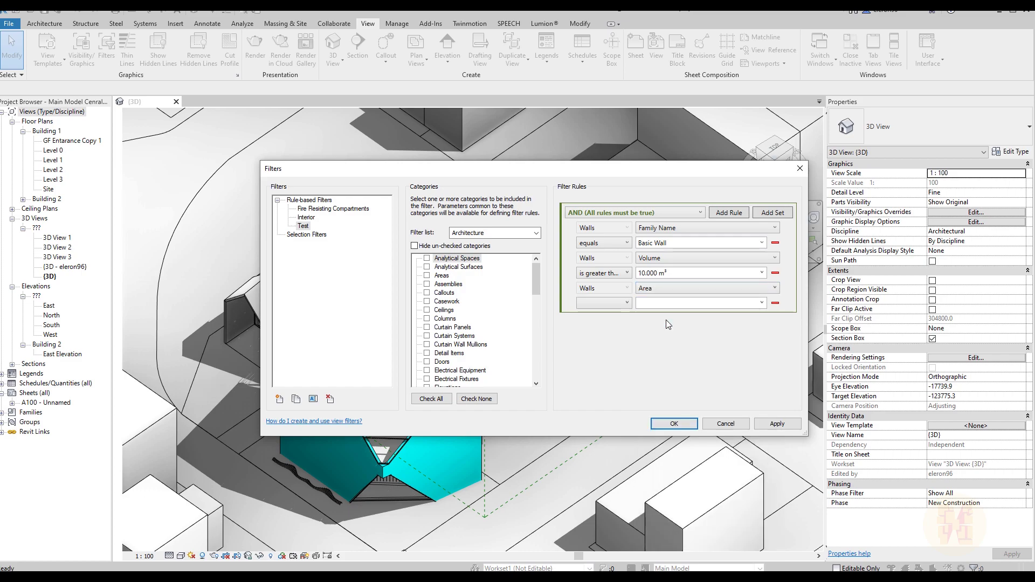
left_click(610, 303)
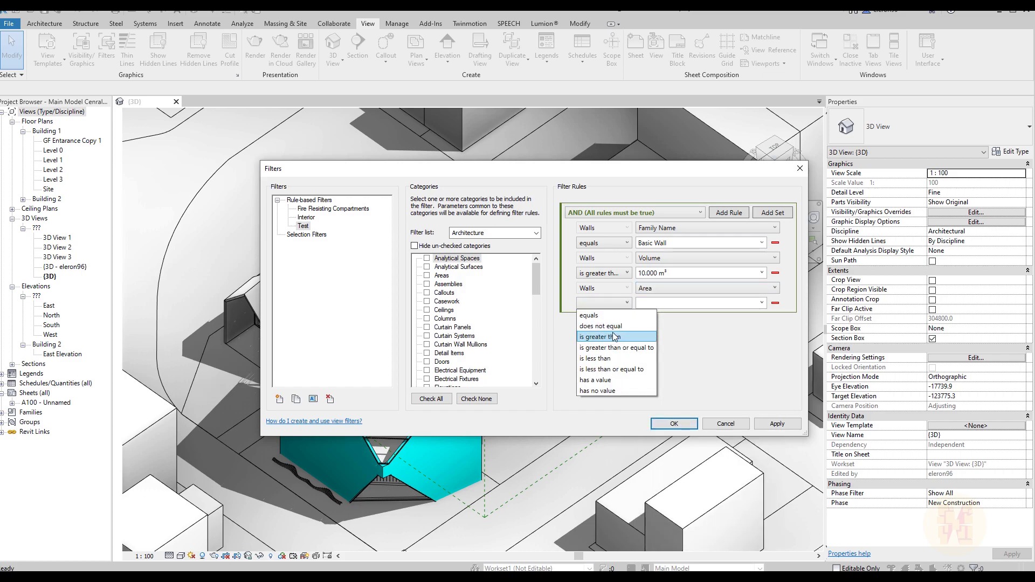
left_click(616, 337)
left_click(679, 303)
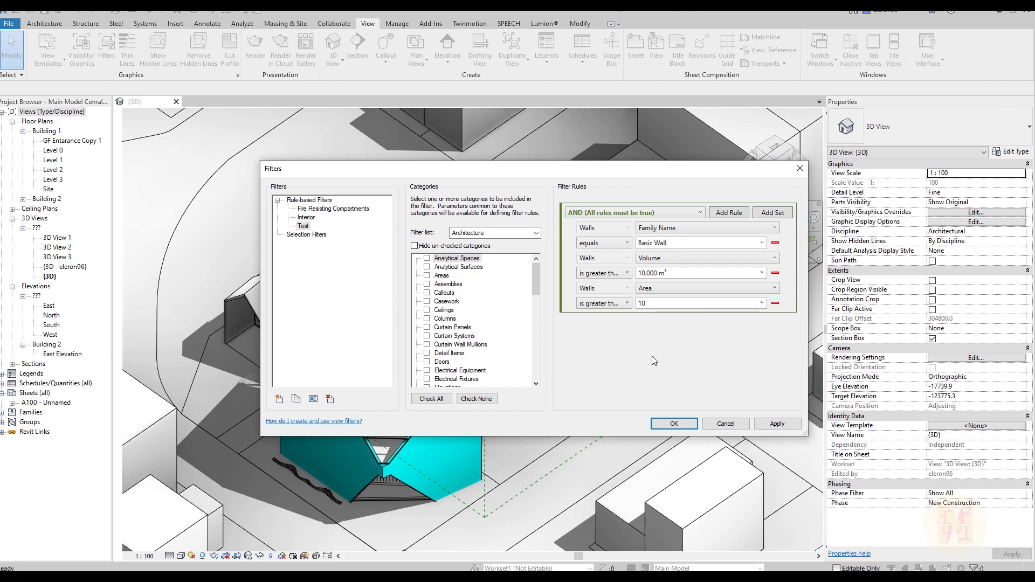
left_click(673, 423)
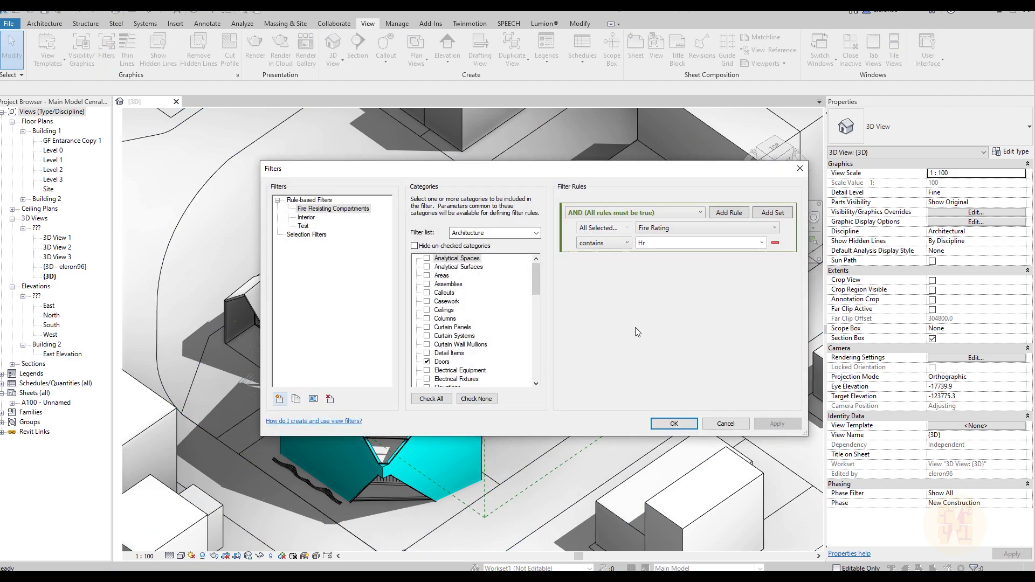
- Raise the Test filter's Area threshold to 50 and accept the filter
left_click(303, 226)
double_click(682, 302)
type("50")
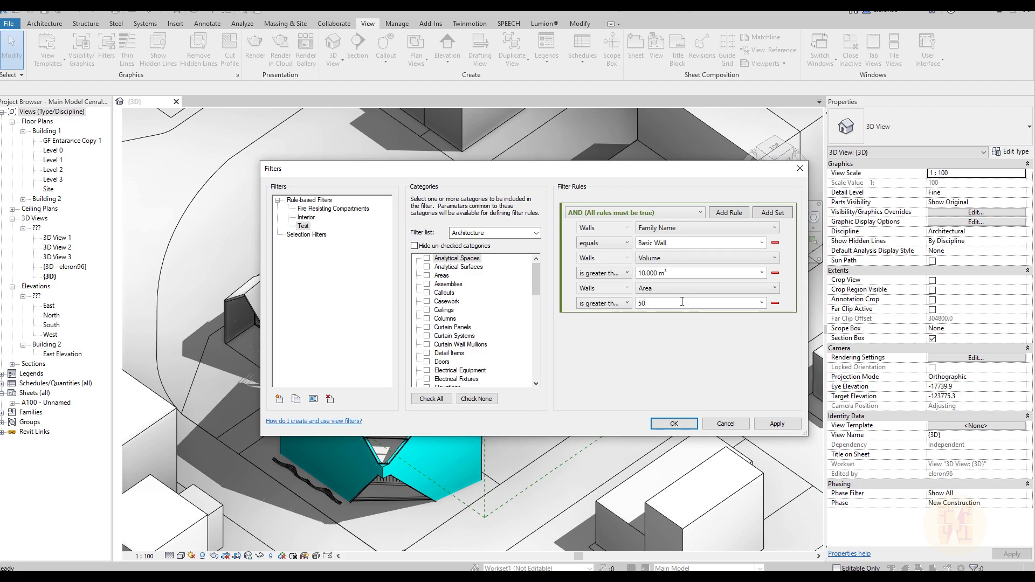
left_click(674, 424)
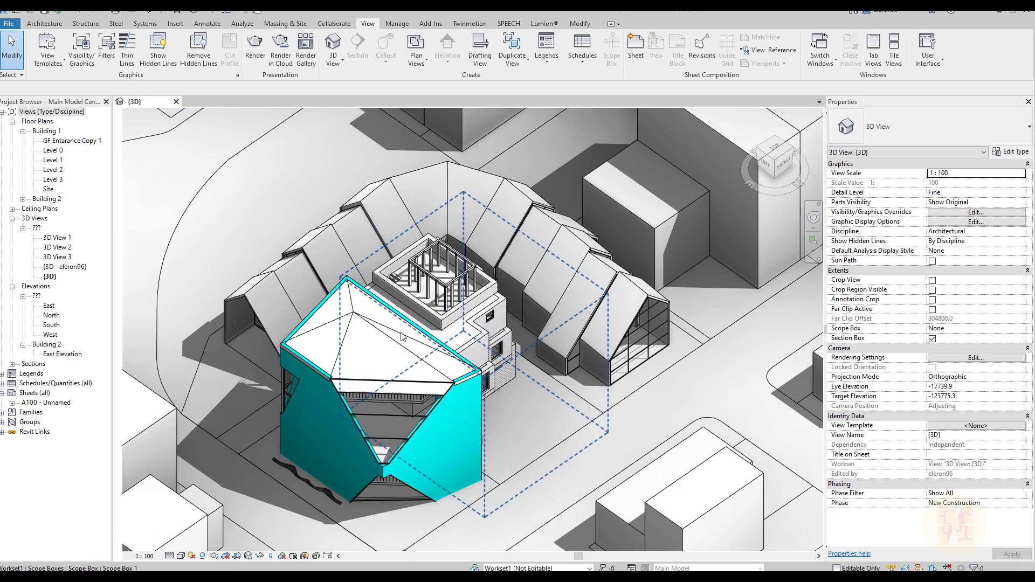
- Set the Test filter's Area rule to greater than 100 and accept the filter
left_click(107, 49)
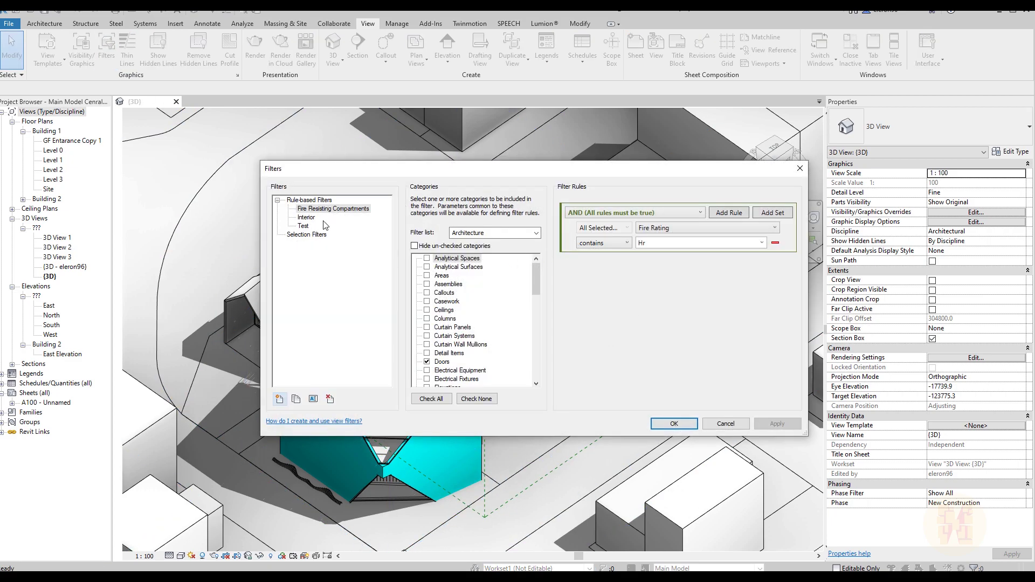
left_click(305, 227)
left_click(682, 304)
type("100")
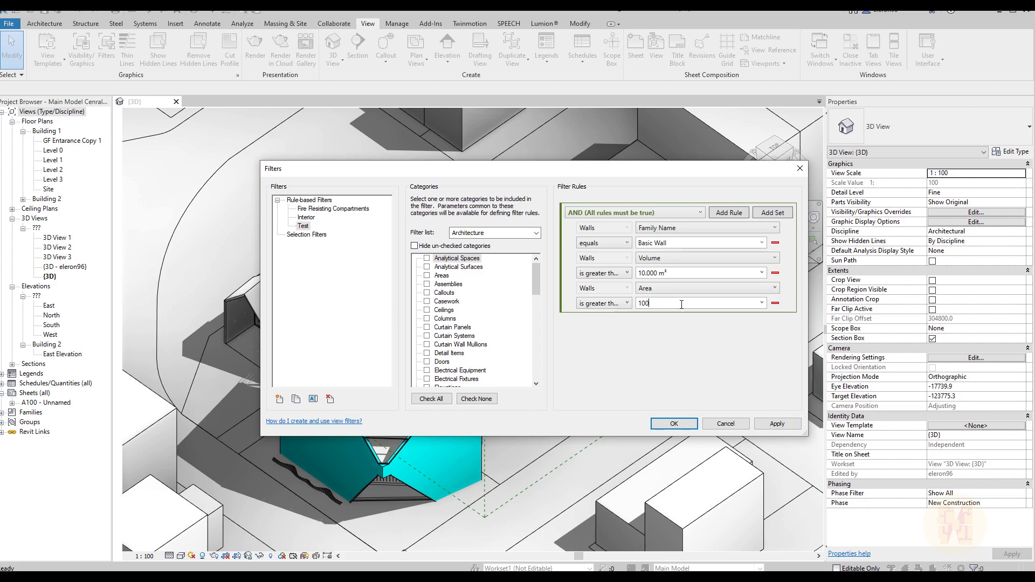
left_click(668, 425)
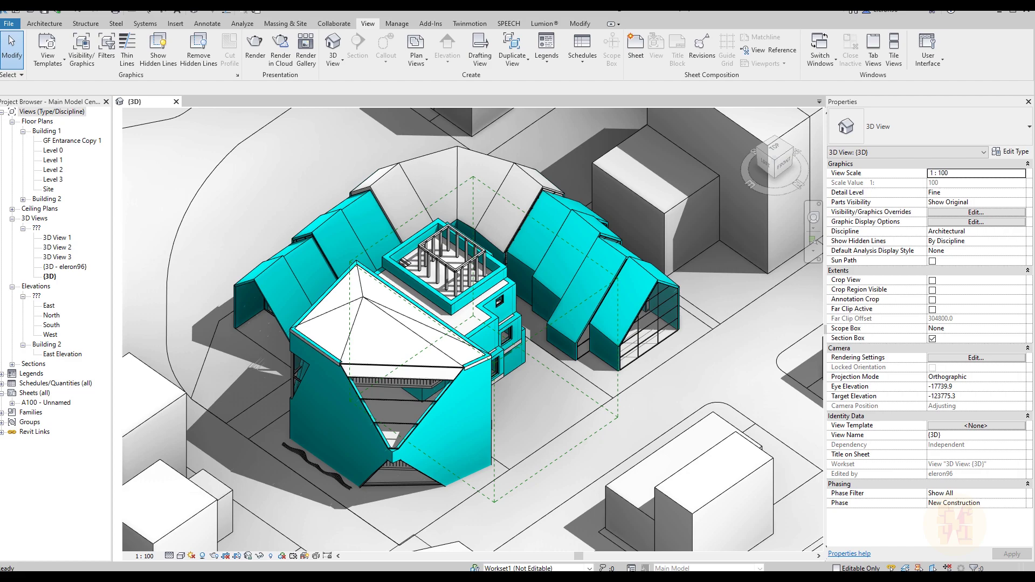
- Switch the rule condition of both the Fire Resisting Compartments and Test filters to OR (Any rule may be true)
left_click(111, 51)
left_click_drag(624, 138, 422, 142)
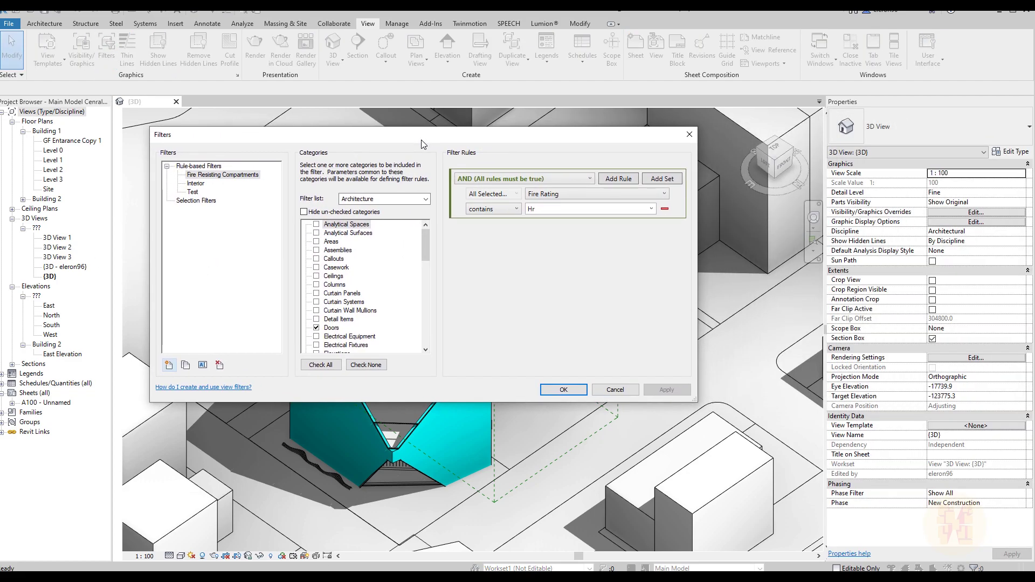
left_click(497, 179)
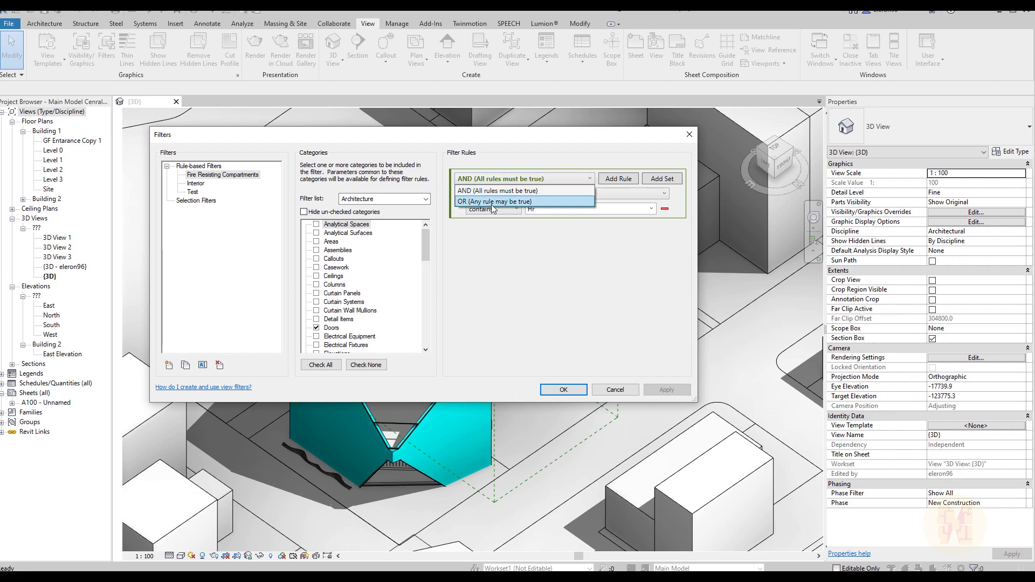
left_click(491, 202)
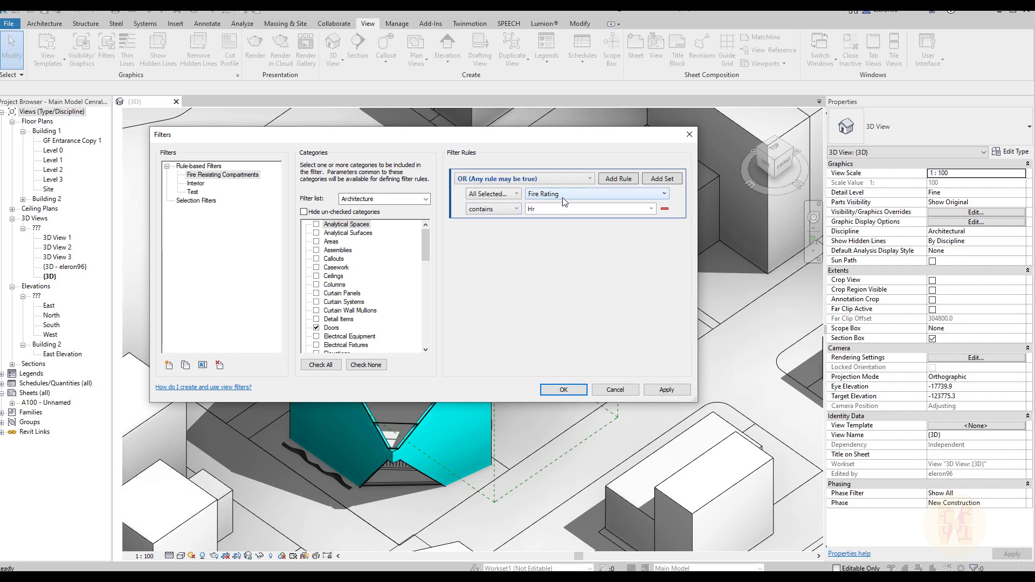
left_click(193, 192)
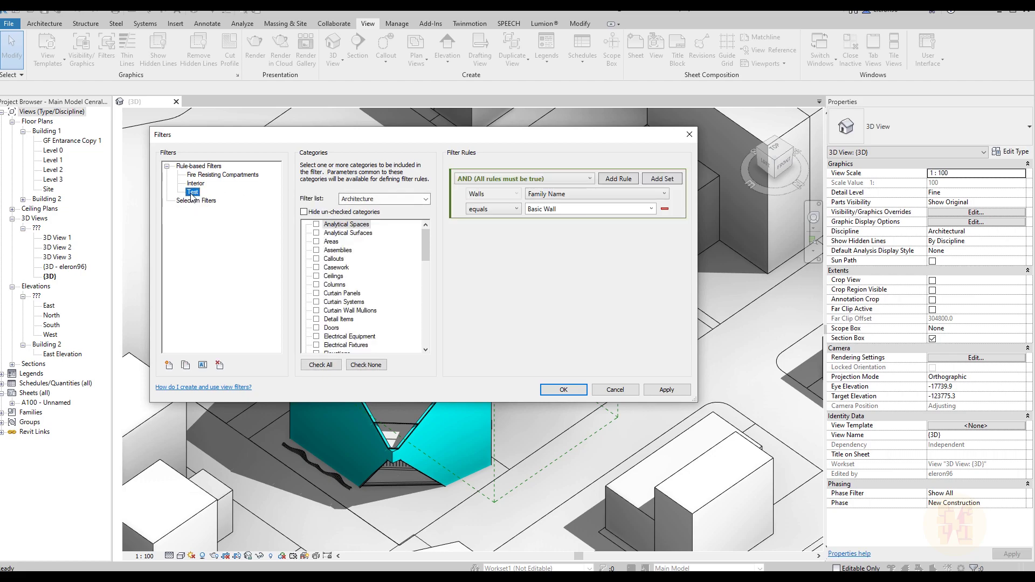
left_click(506, 178)
left_click(507, 202)
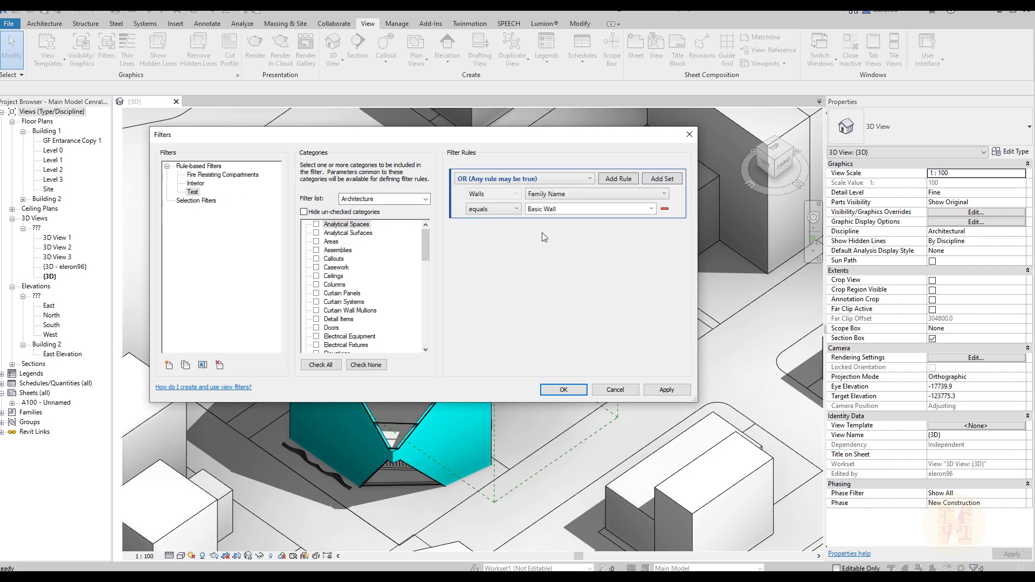
- Replace the Test filter's Family Name rule with Volume is less than 10
left_click(563, 196)
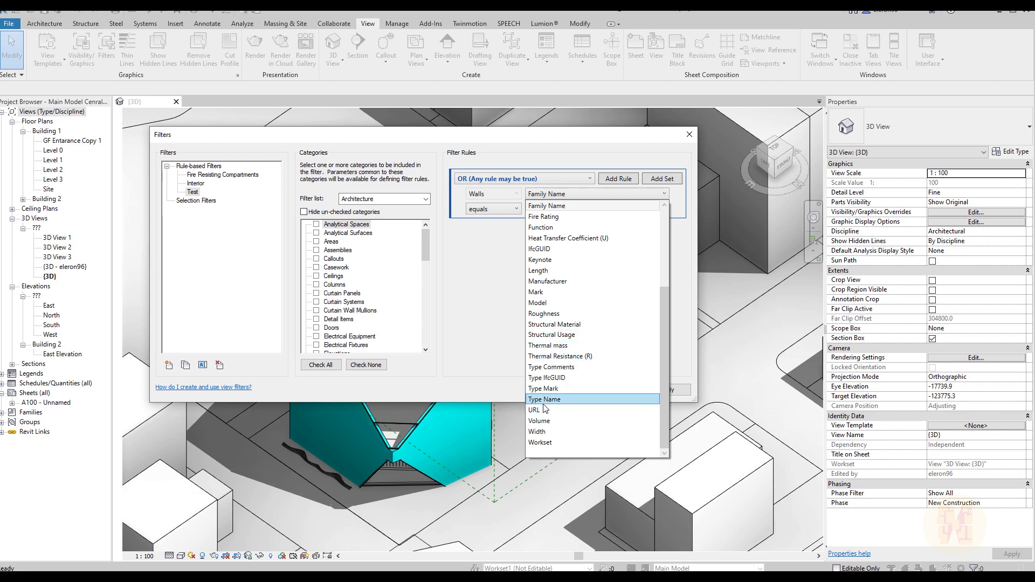
left_click(539, 421)
left_click(543, 207)
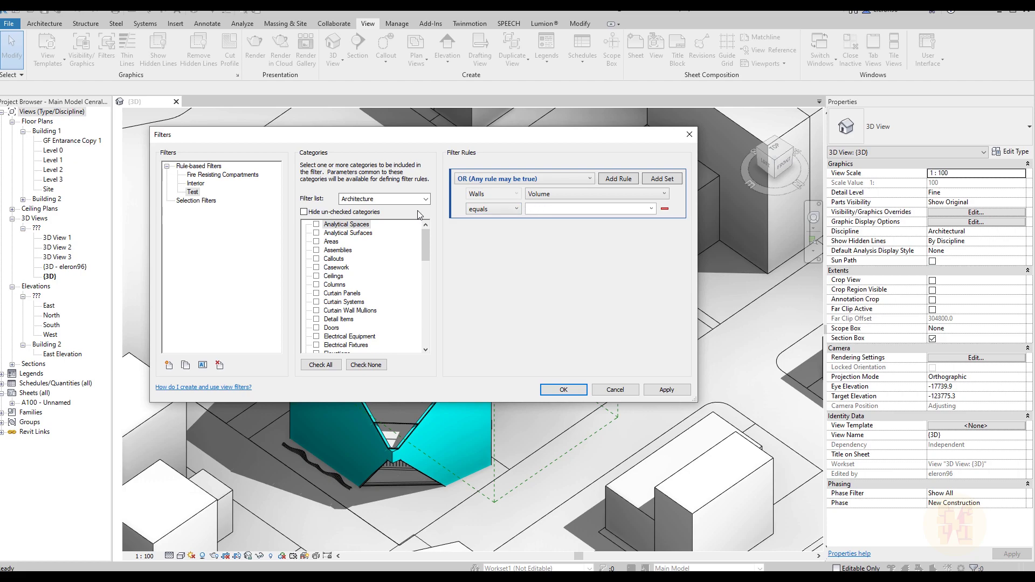
left_click(477, 211)
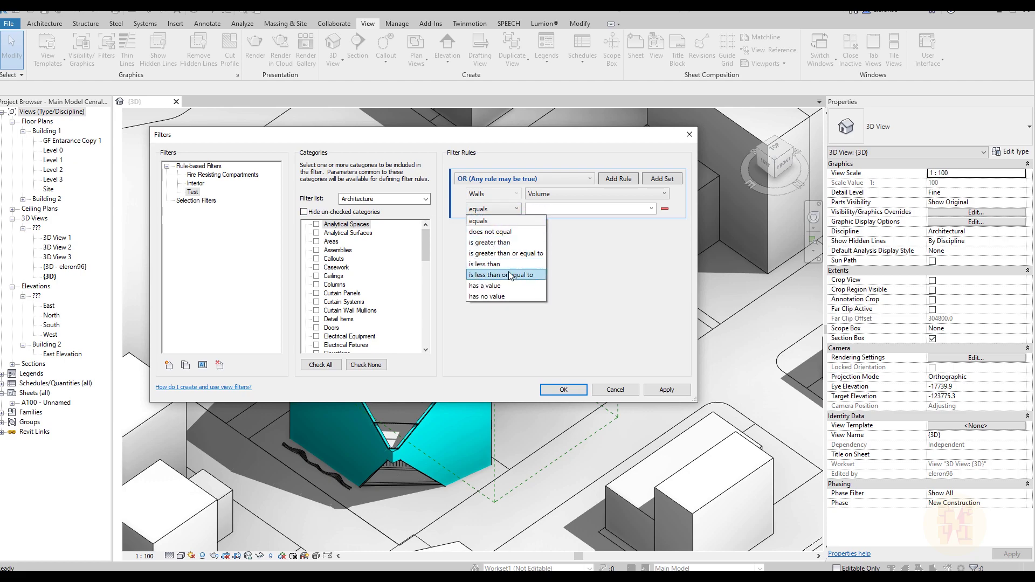
left_click(509, 263)
left_click(557, 207)
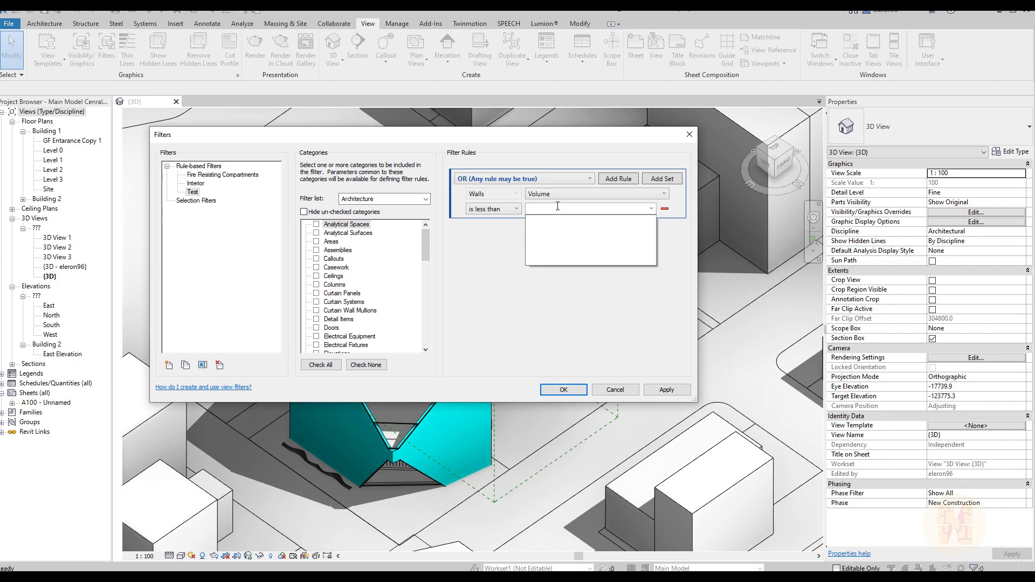
left_click(557, 208)
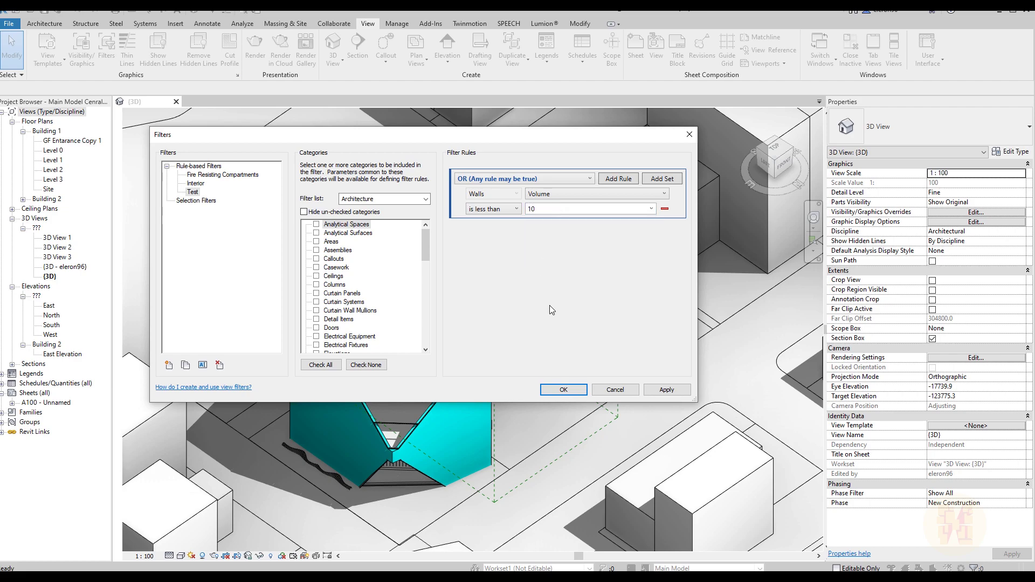
- Add a second rule to the Test filter for Volume is greater than 100, and accept the filter
left_click(616, 178)
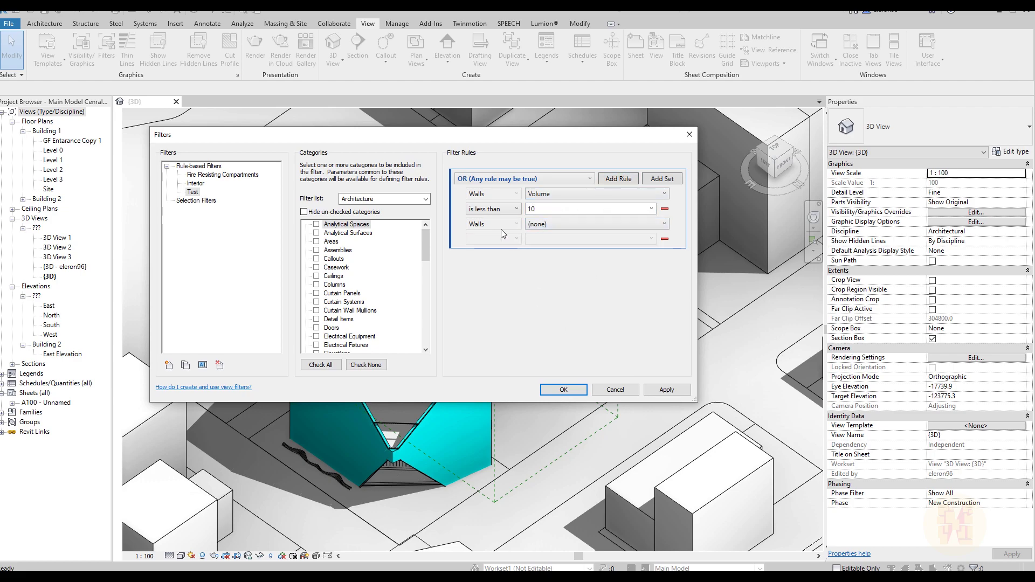
left_click(555, 222)
scroll(550, 431, "down", 5)
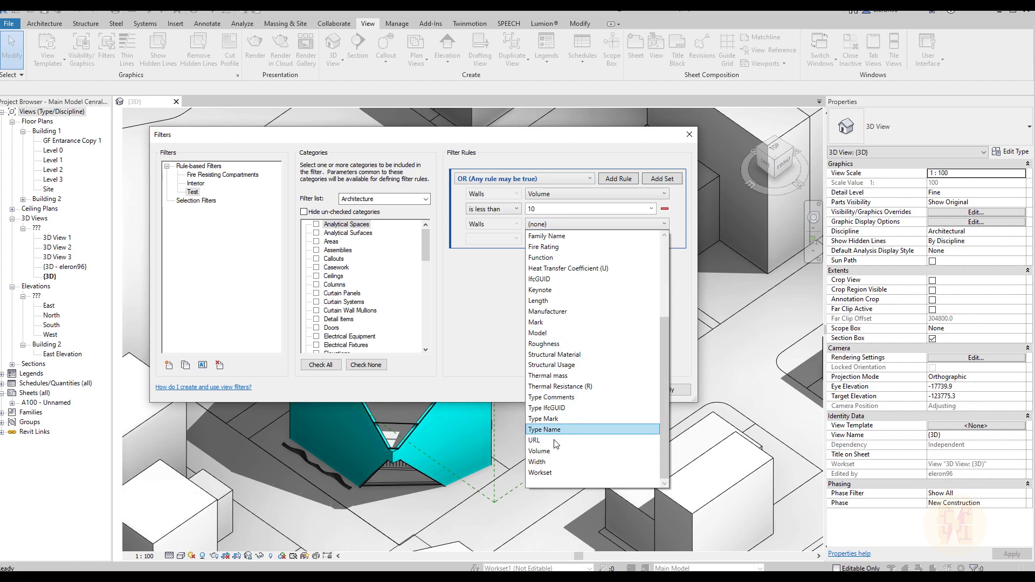
left_click(550, 456)
left_click(476, 239)
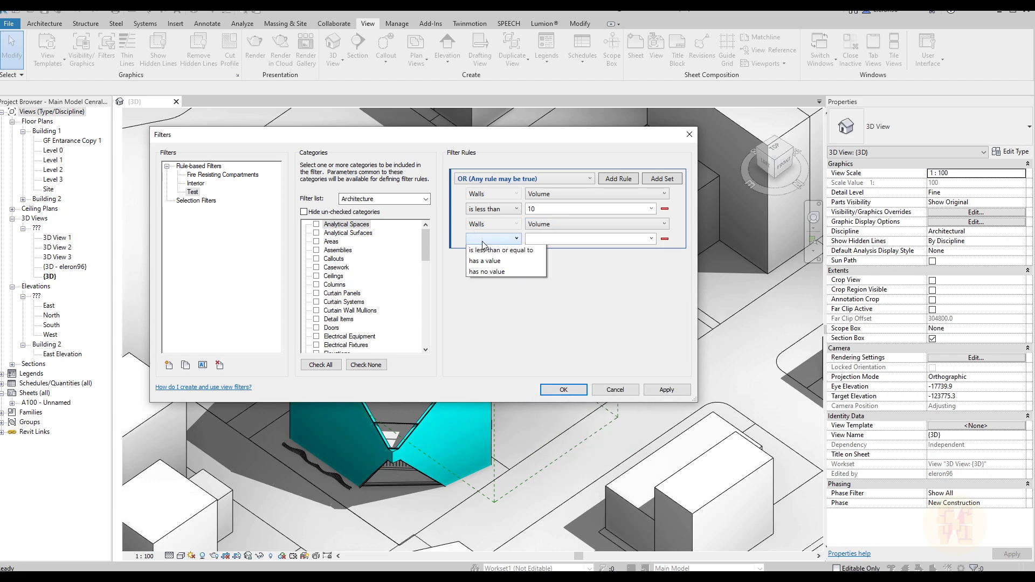
left_click(508, 272)
left_click(546, 240)
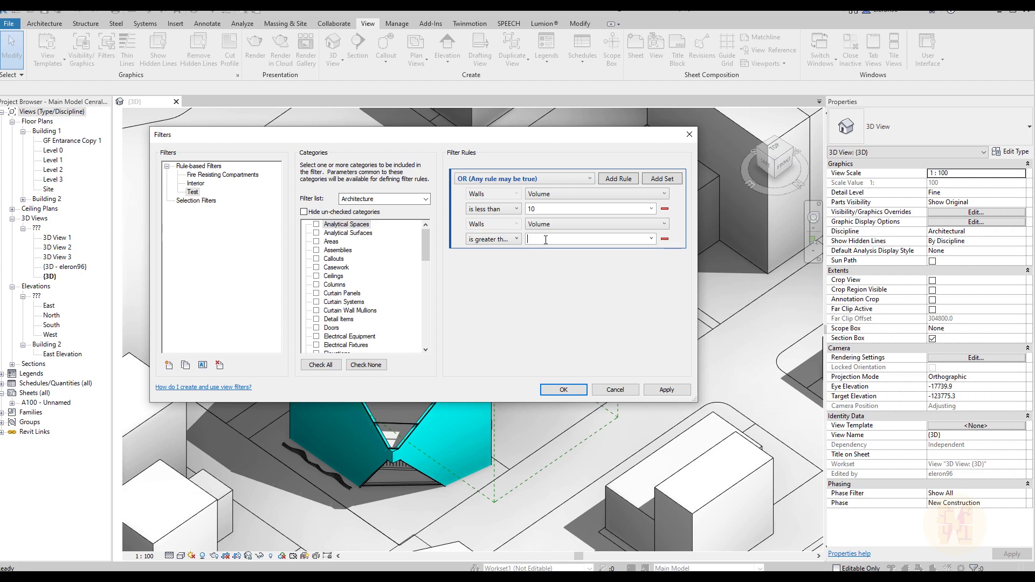
type("100")
left_click_drag(550, 208, 529, 209)
left_click(551, 310)
left_click(572, 392)
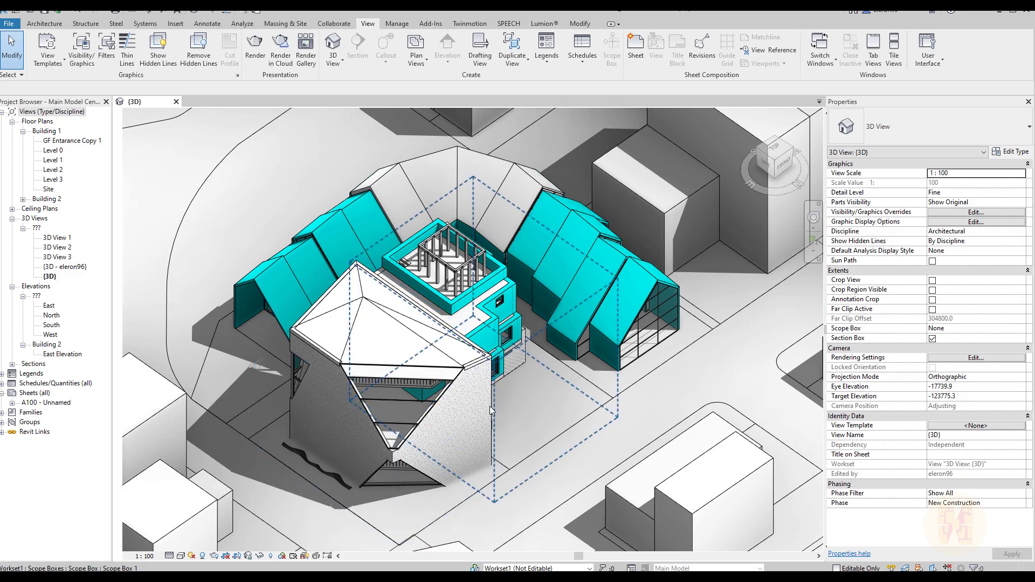
- Add a nested AND rule set containing three blank rules to the Fire Resisting Compartments filter
left_click(106, 50)
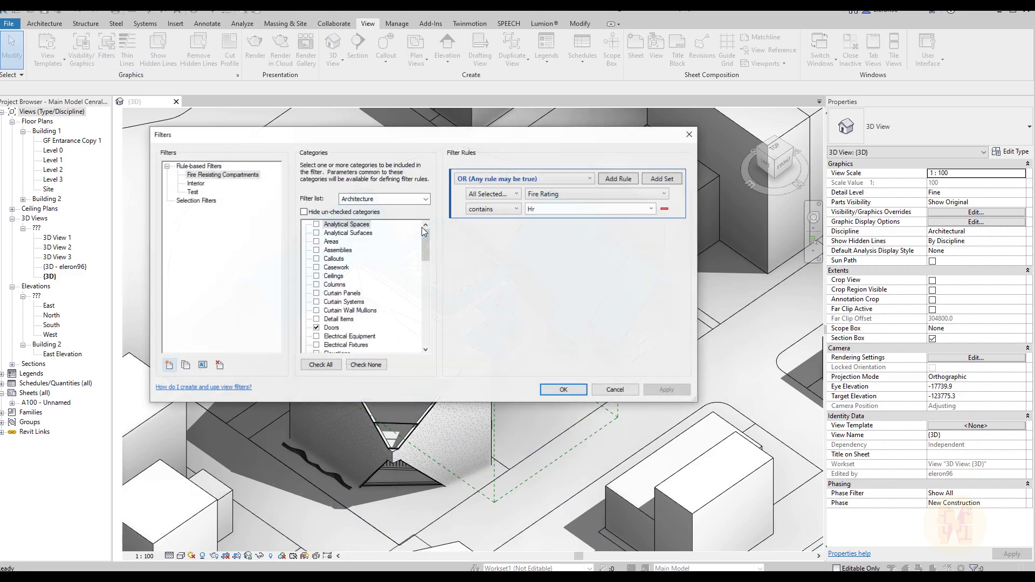
left_click(666, 180)
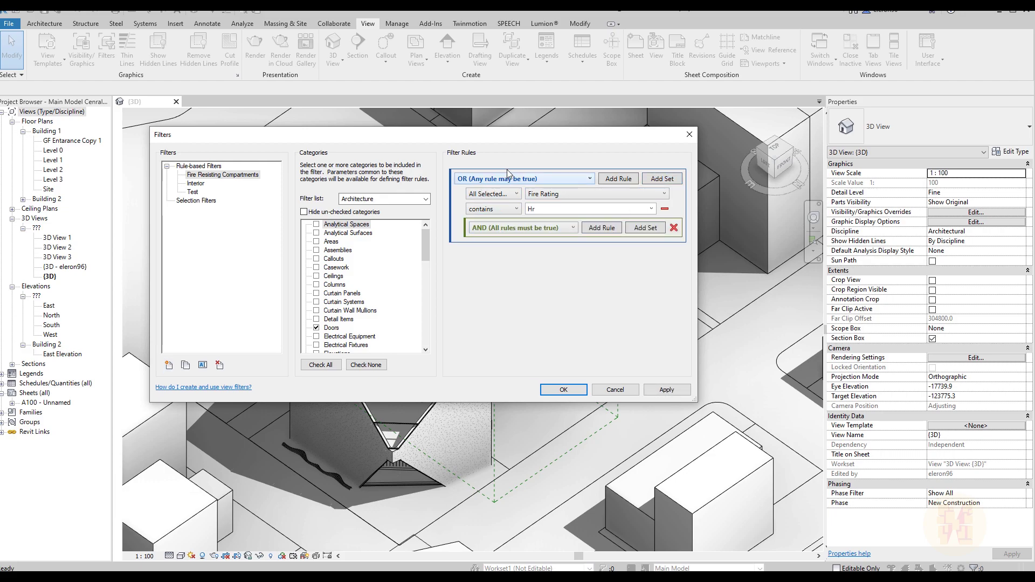
left_click(597, 228)
left_click(597, 230)
left_click(596, 231)
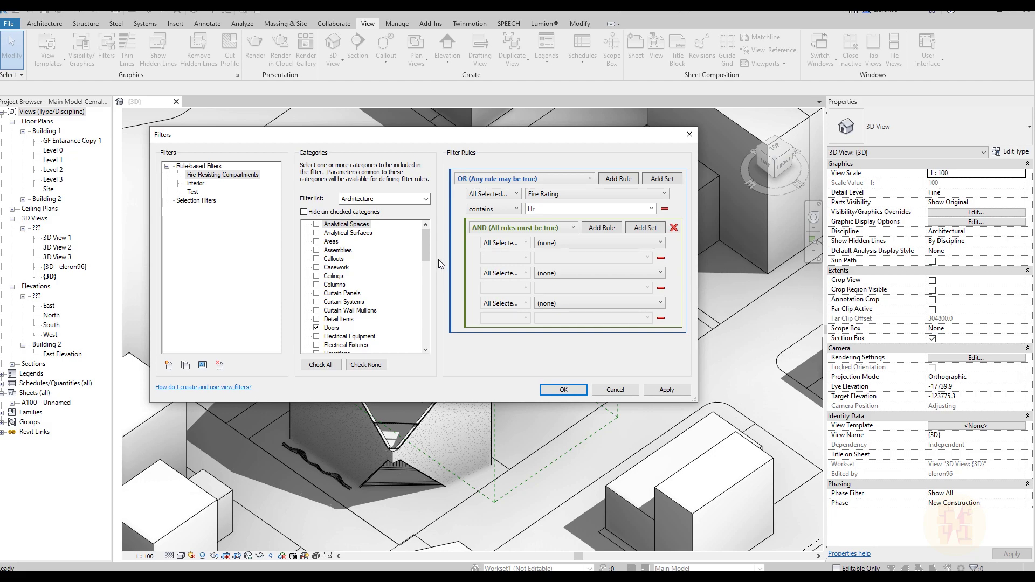
- Add Windows to the Test filter's categories, agree to reset its criteria, and remove the second rule
left_click(193, 192)
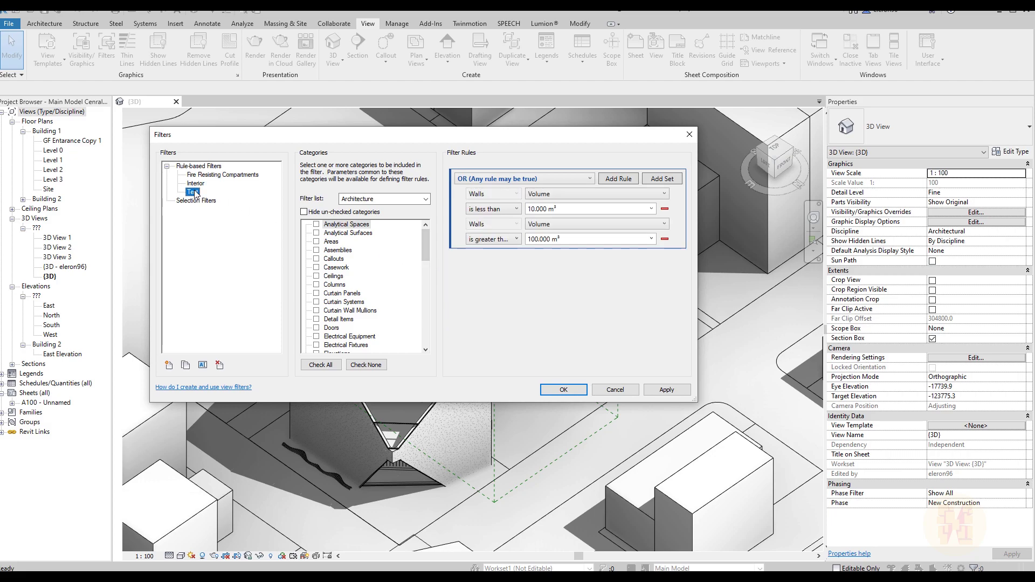
left_click_drag(426, 245, 427, 335)
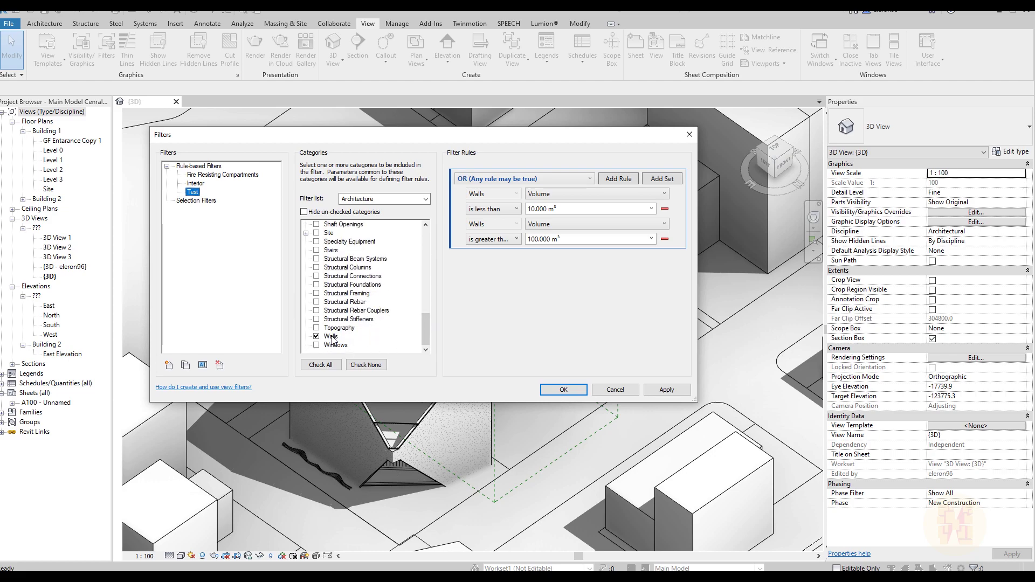
left_click(317, 345)
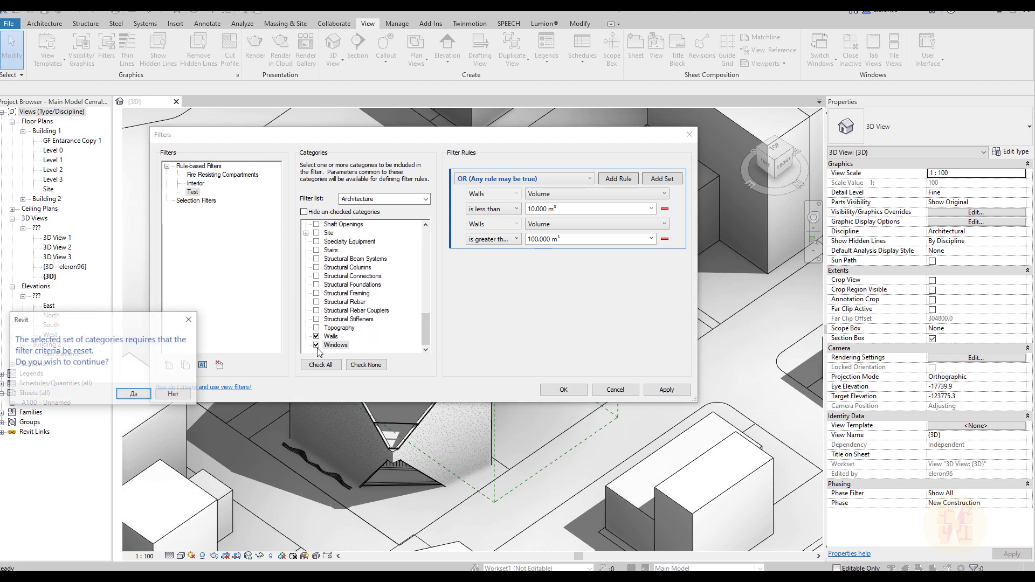
left_click(134, 394)
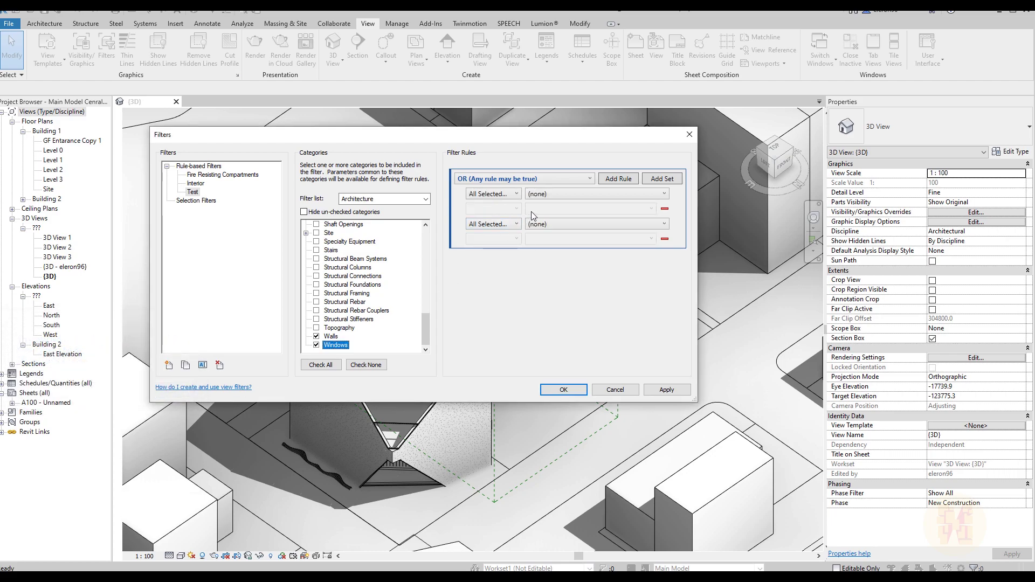
left_click(665, 239)
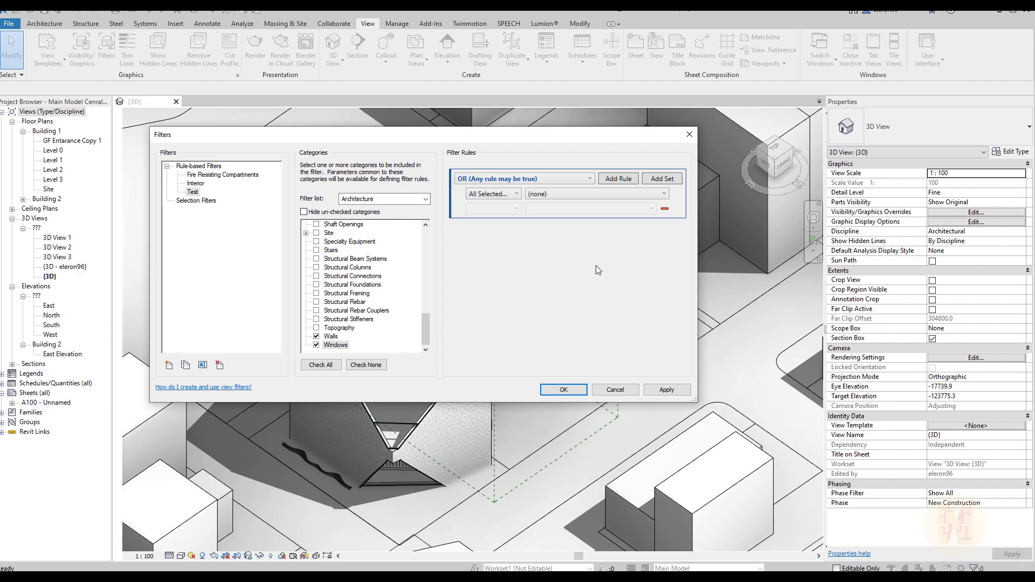
- Replace Walls with Doors in the Test filter's categories, and examine the rule parameters shared by the selected categories before and after
left_click(561, 193)
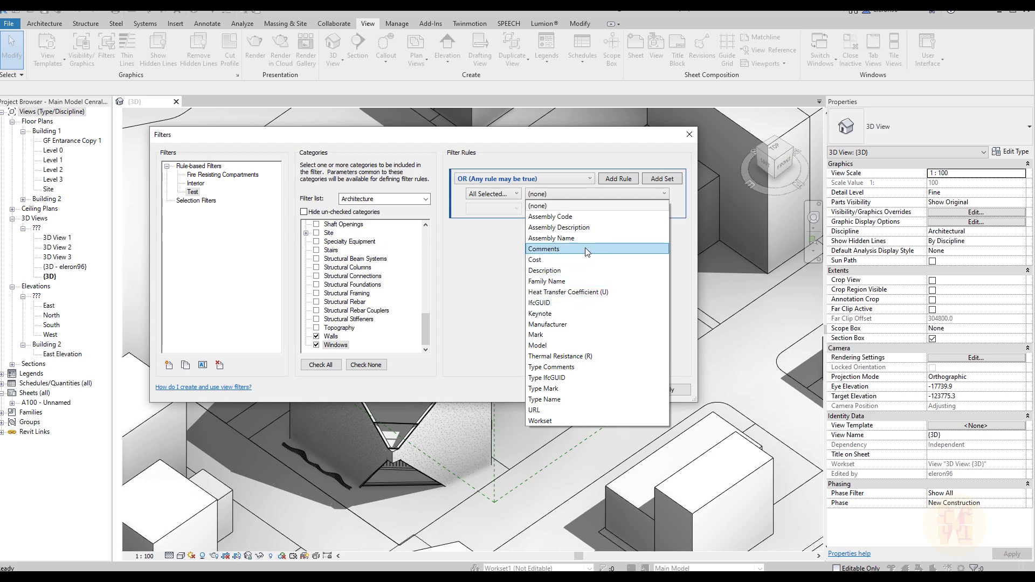
left_click(502, 268)
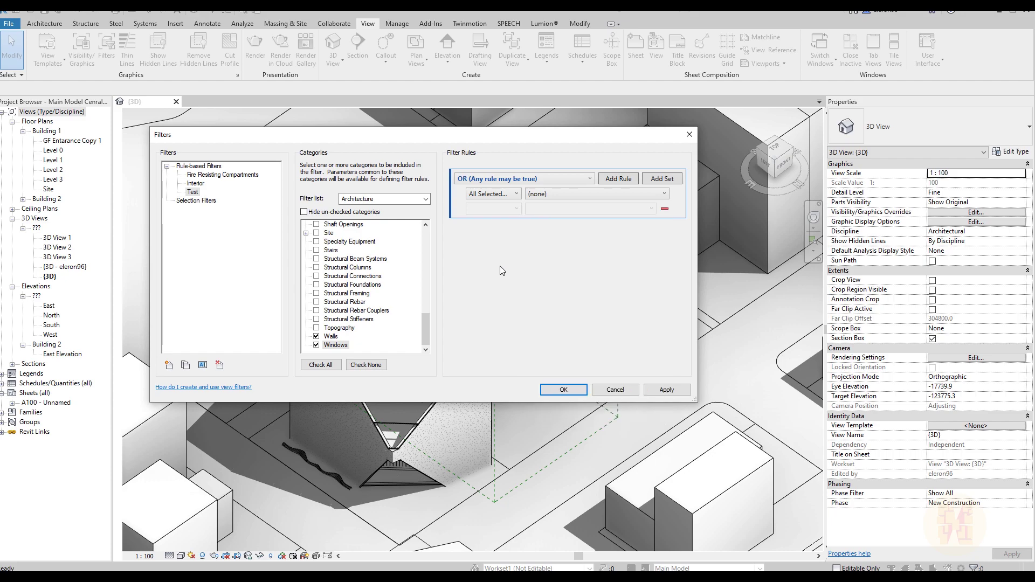
left_click(316, 336)
scroll(345, 337, "up", 1)
scroll(346, 337, "up", 6)
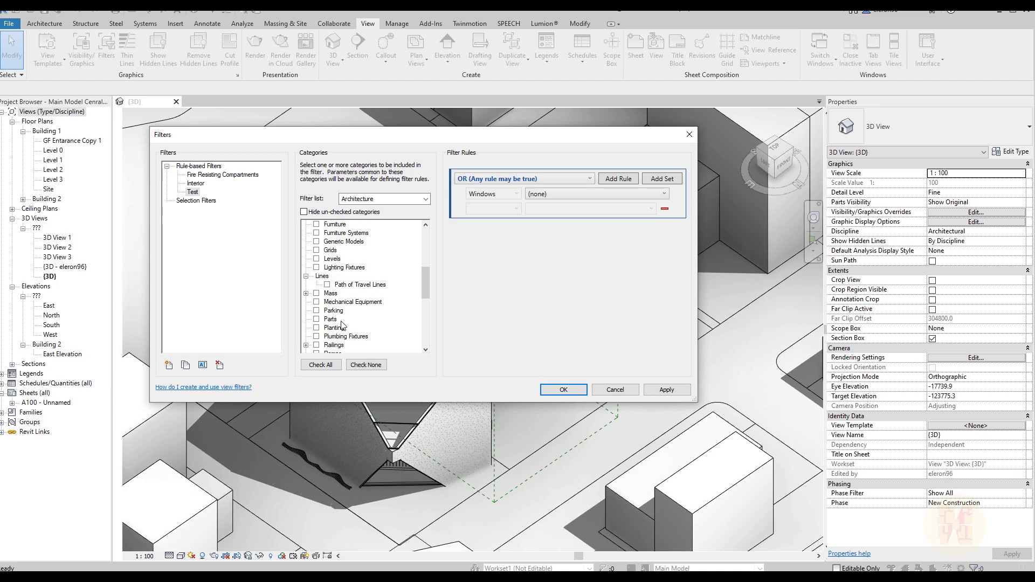
scroll(341, 323, "up", 5)
left_click(316, 293)
left_click(571, 193)
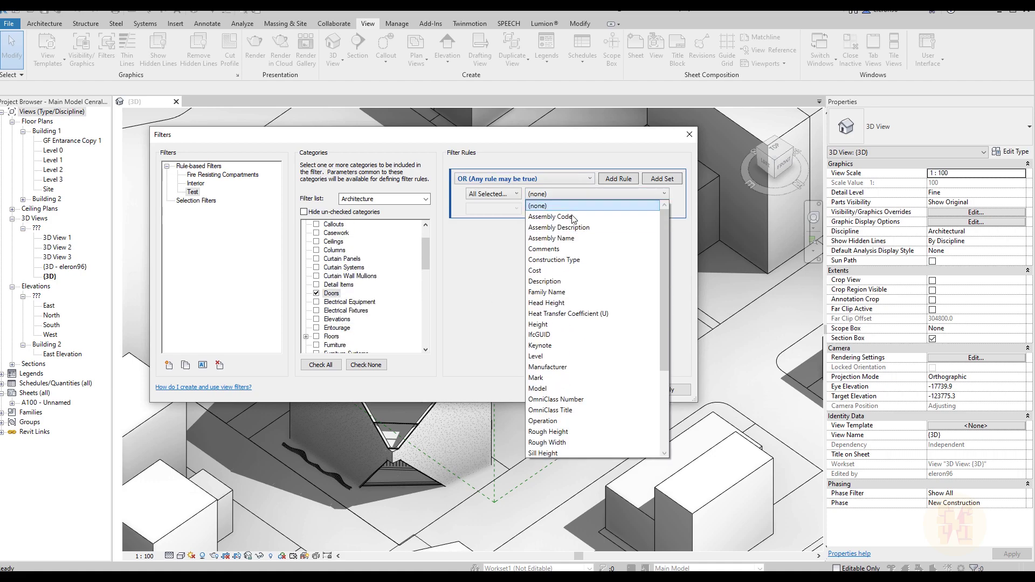
scroll(580, 280, "down", 4)
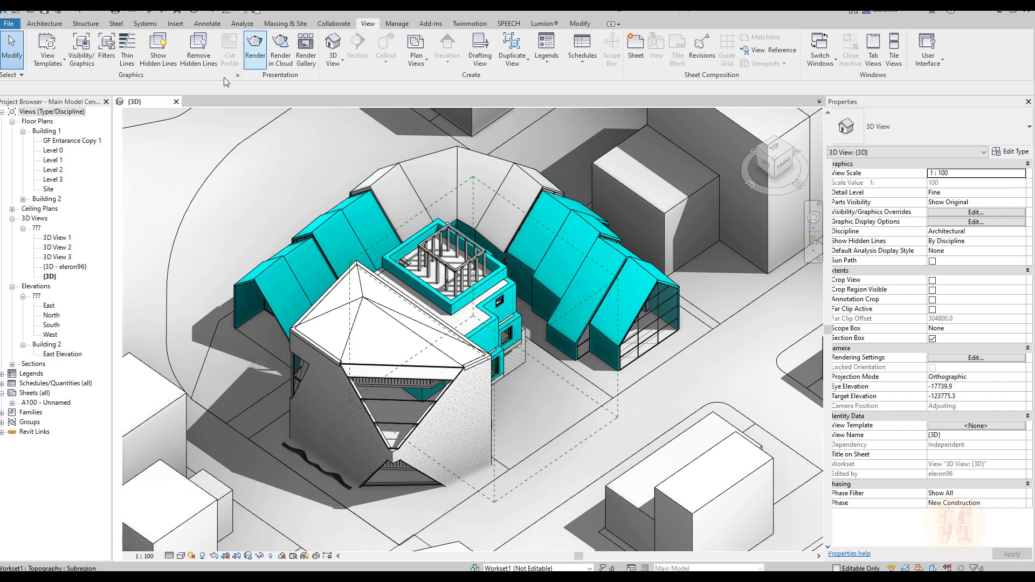
- Start a new project parameter and name it Test
left_click(399, 24)
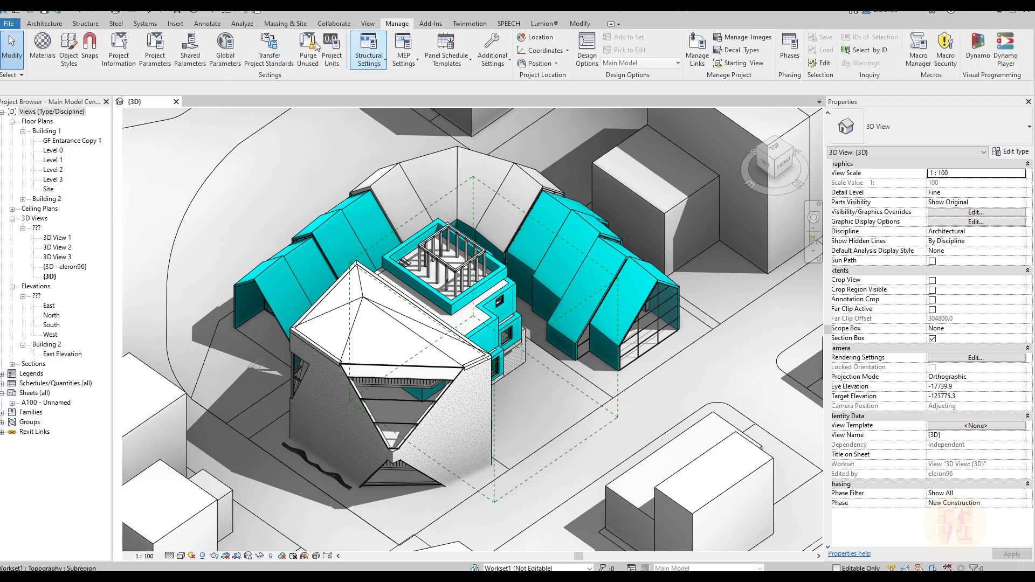
left_click(156, 58)
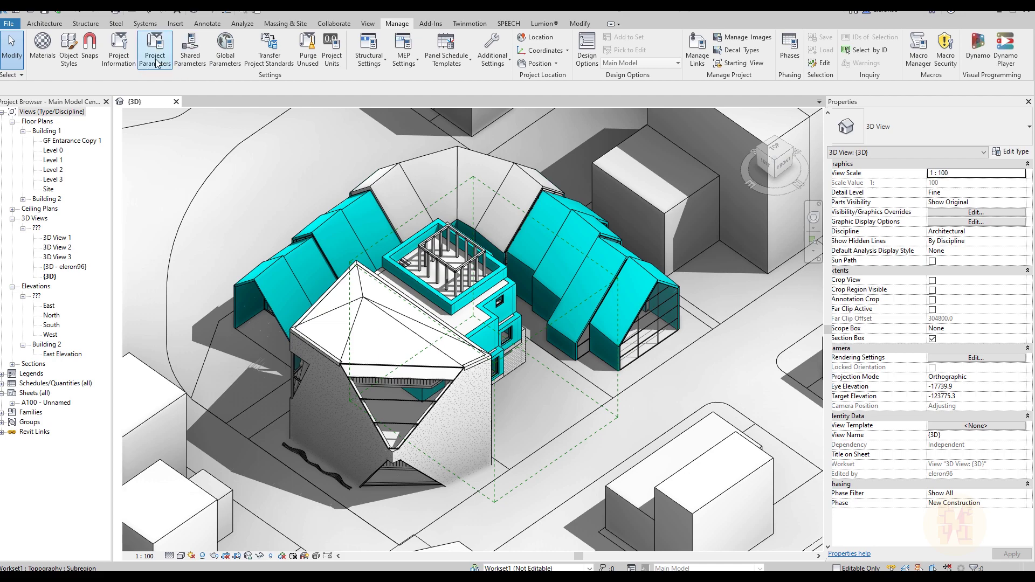
left_click(565, 241)
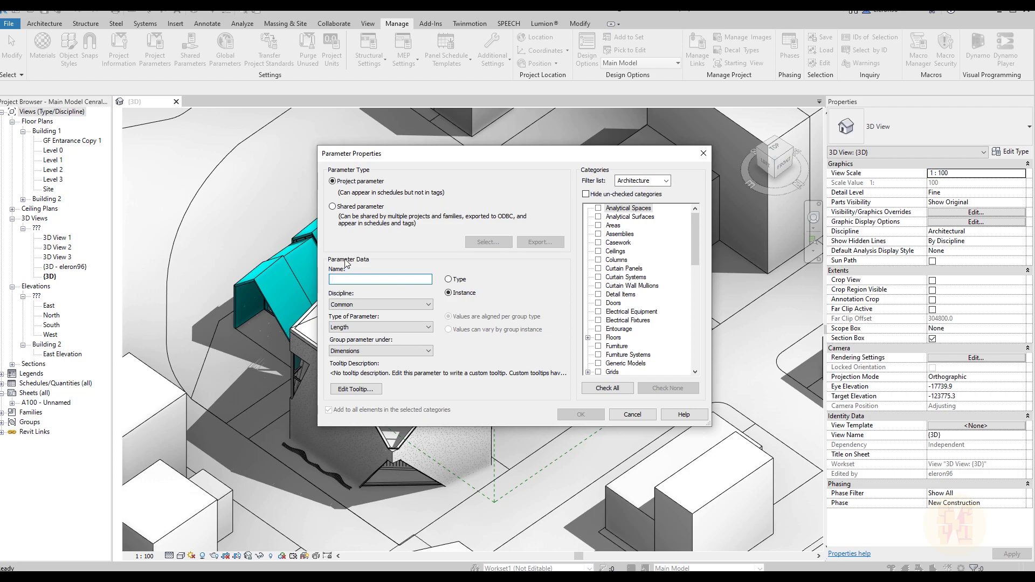
type("Eyb")
key("BackSpace")
key("BackSpace")
key("BackSpace")
key("BackSpace")
key("alt+shift")
type("TE")
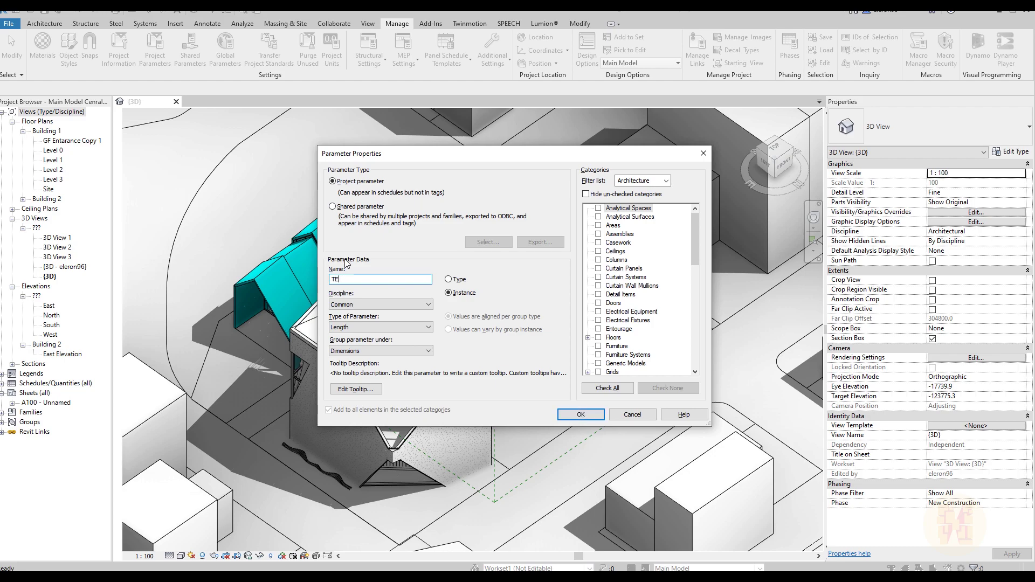
type("sst")
- Make the new parameter an instance parameter of type Text, assign it to all architecture categories, and accept it
left_click(469, 294)
left_click(353, 327)
left_click(354, 337)
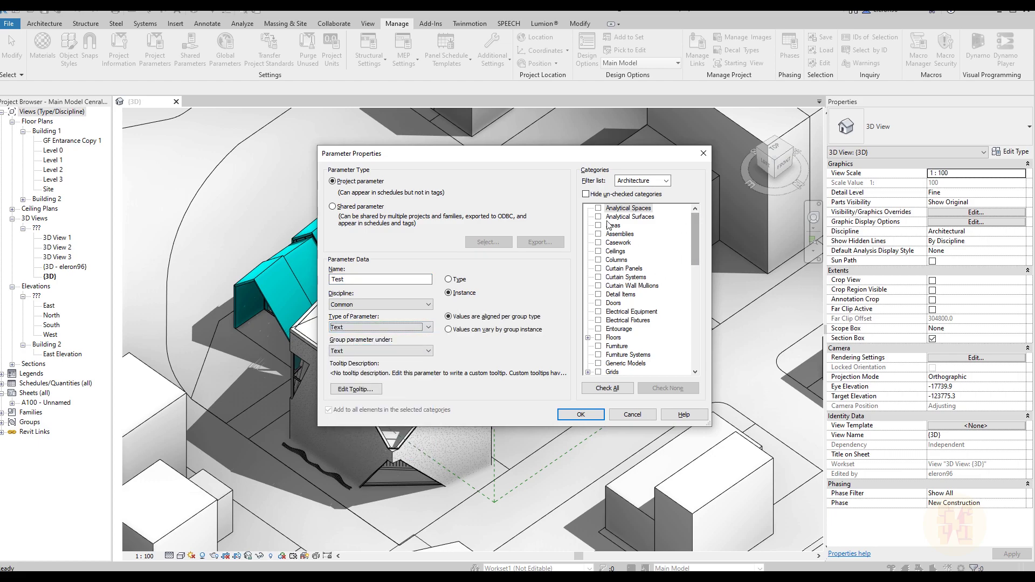
left_click_drag(697, 255, 695, 342)
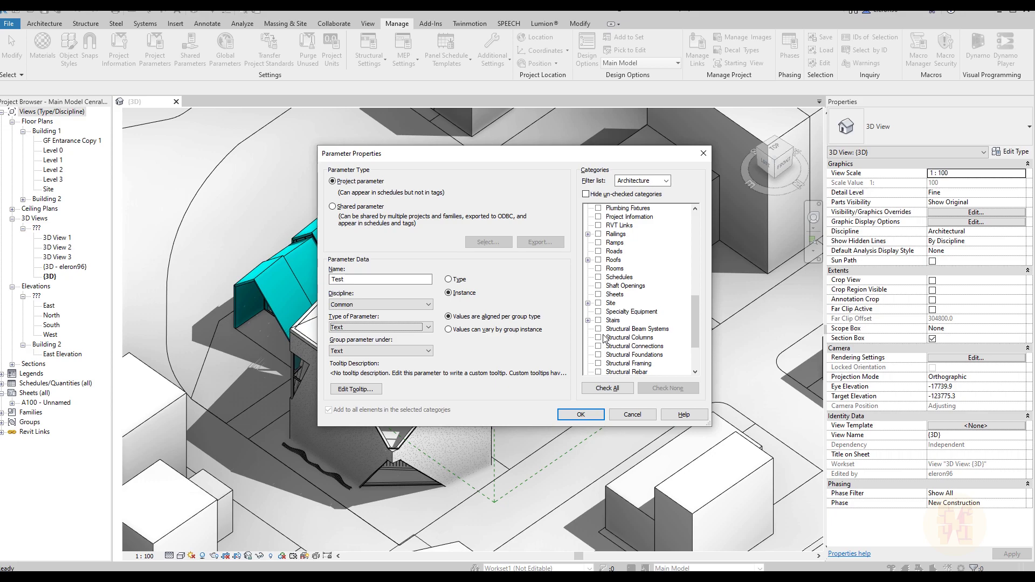
left_click(600, 389)
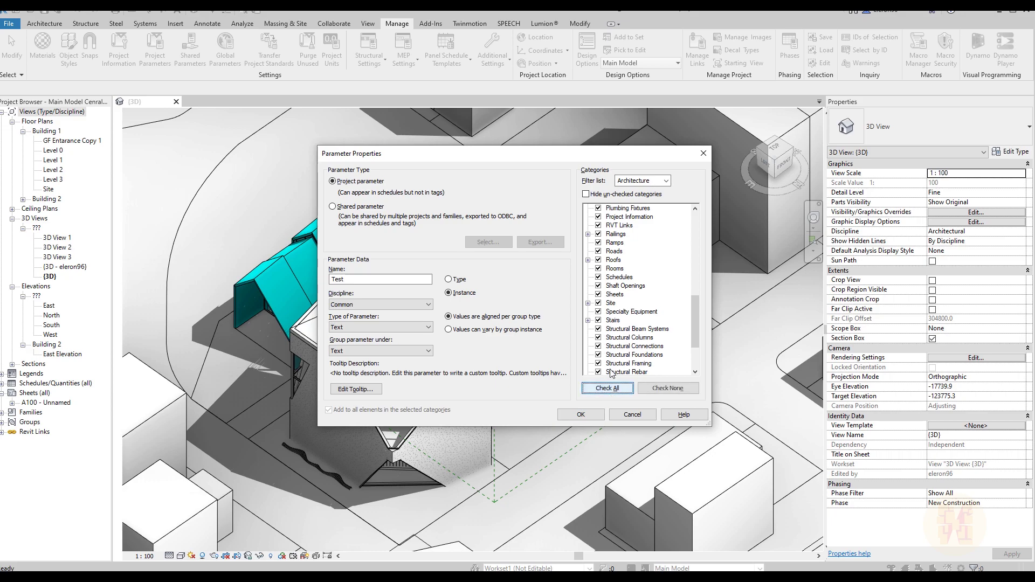
left_click(581, 414)
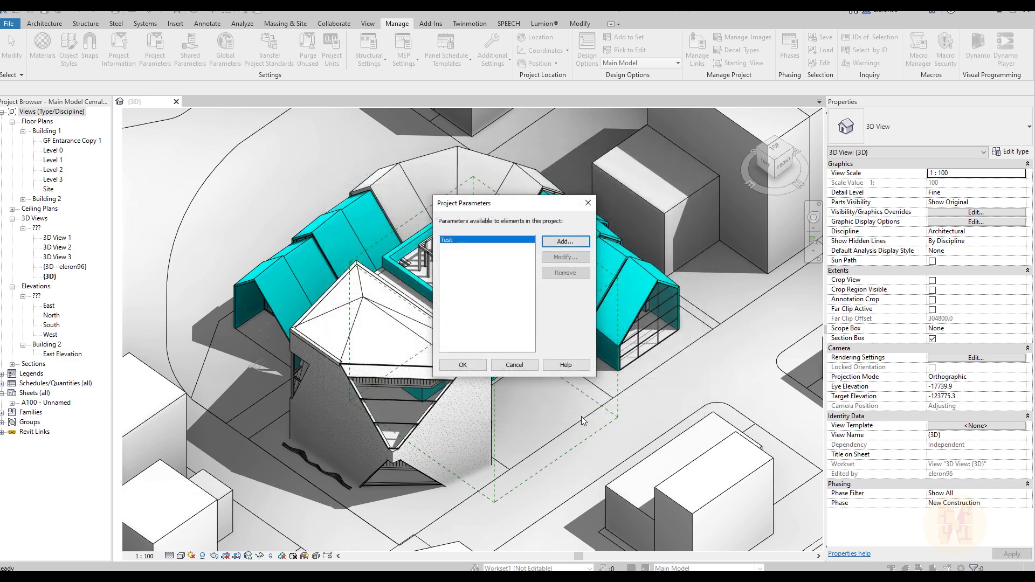
left_click(462, 365)
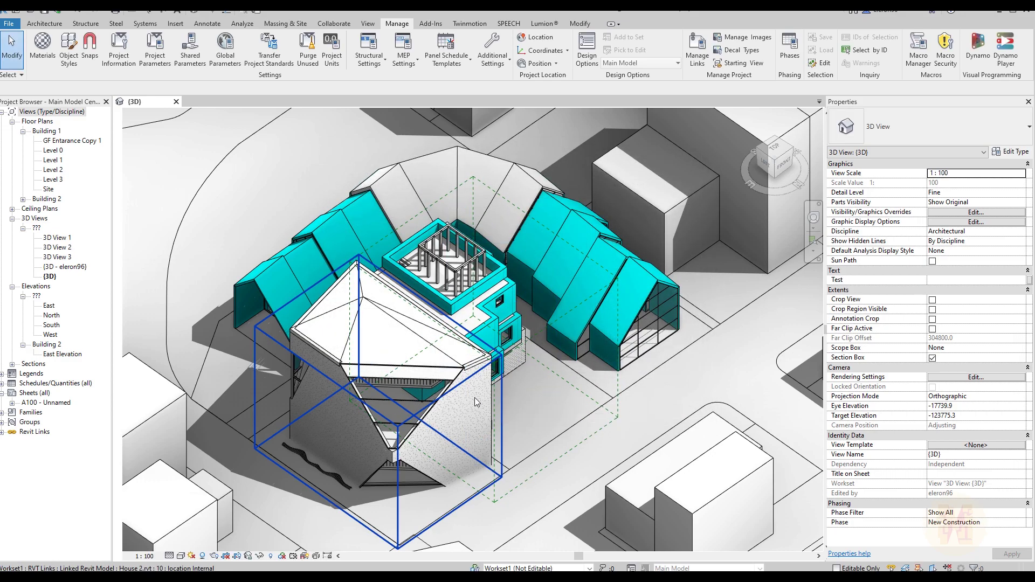
- Inspect the properties of the topography, a linked wall, the linked buildings and the road subregion for the Test parameter
left_click(684, 491)
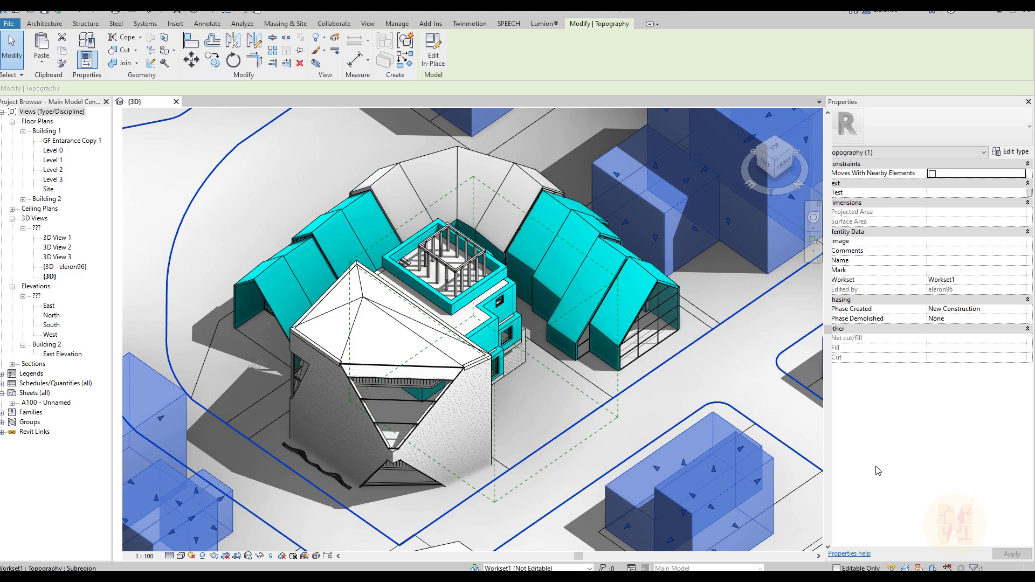
key("Escape")
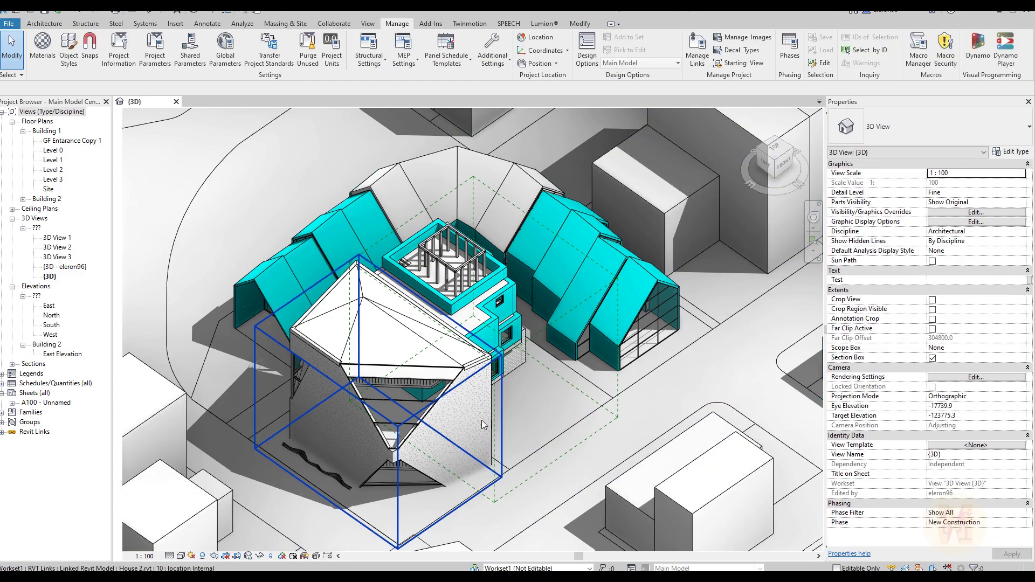
left_click(481, 419)
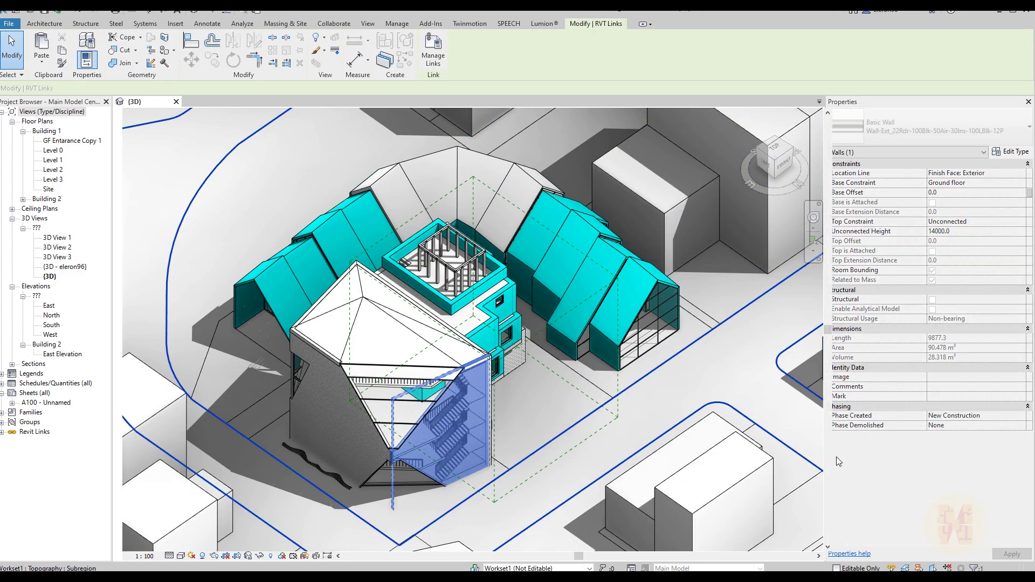
key("Escape")
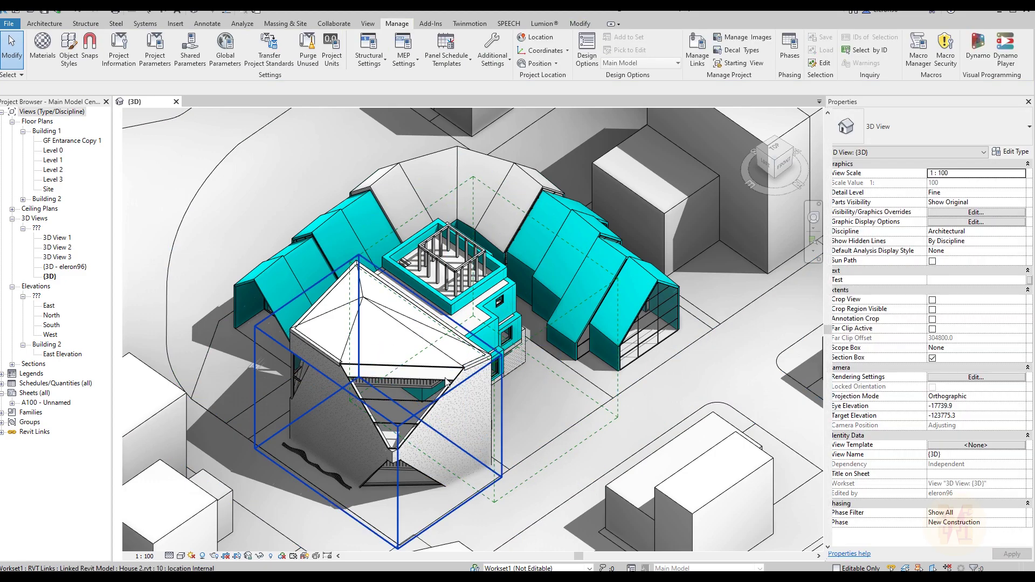
left_click(482, 380)
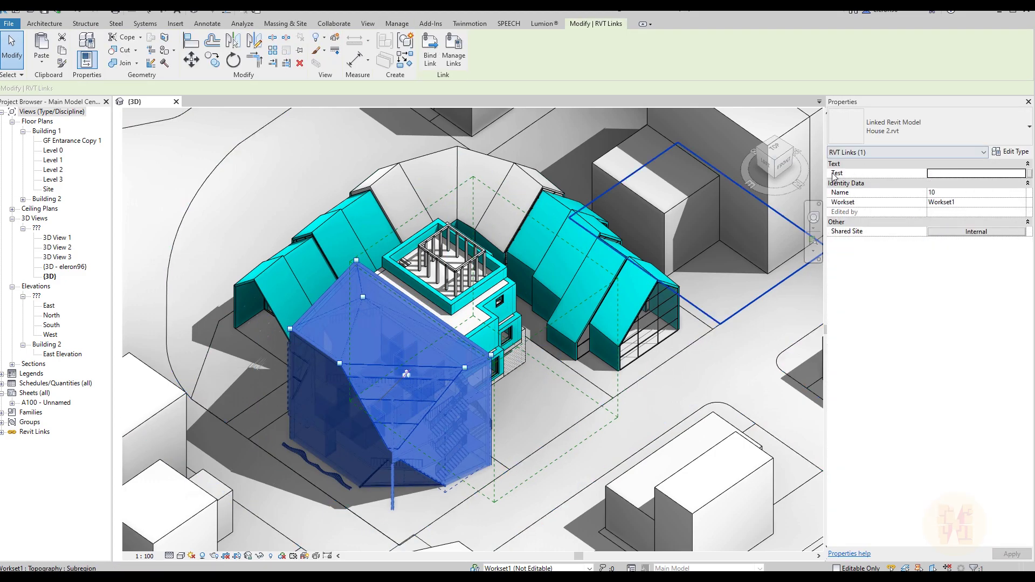
key("Escape")
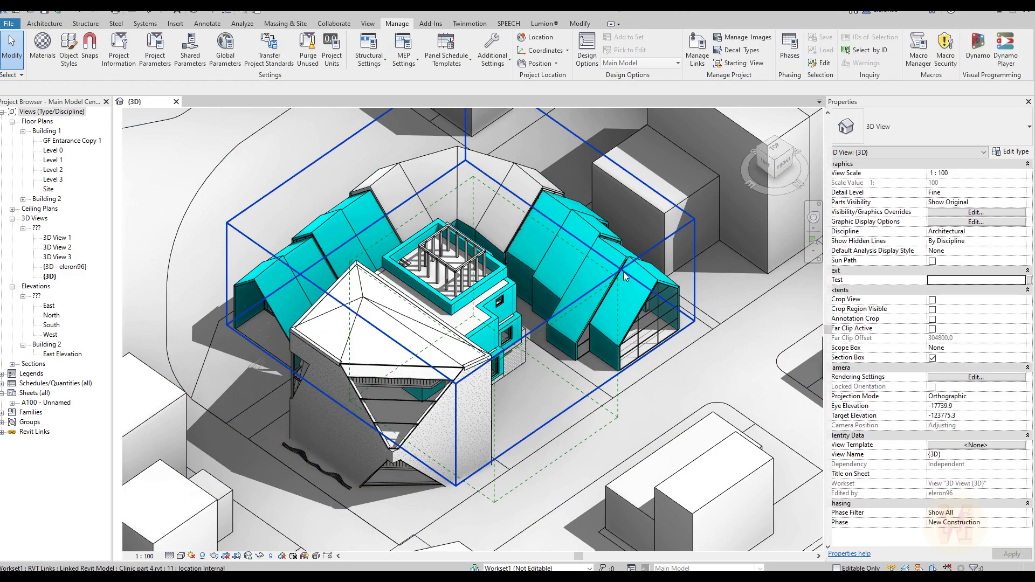
left_click(623, 271)
key("Escape")
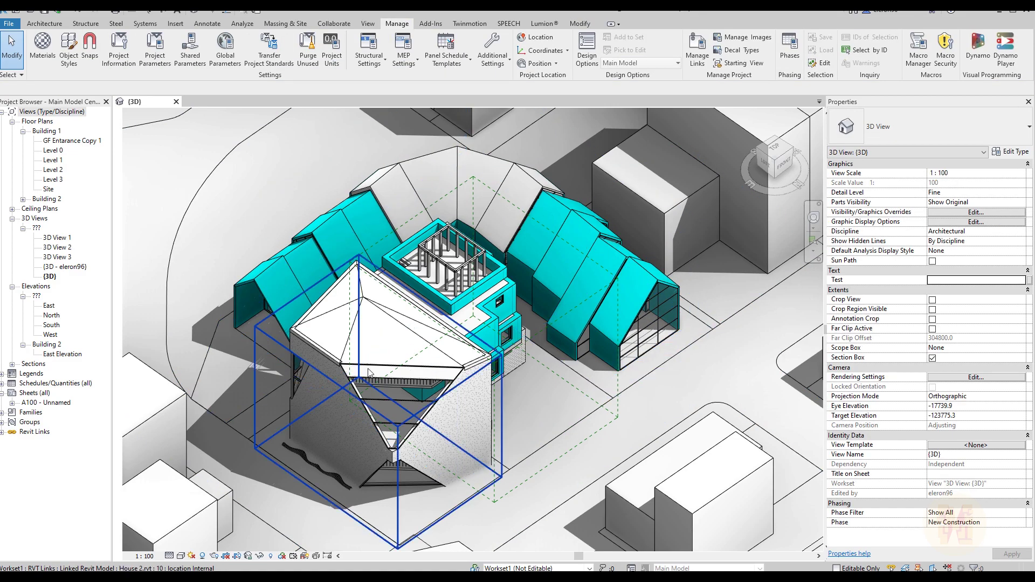
left_click(224, 431)
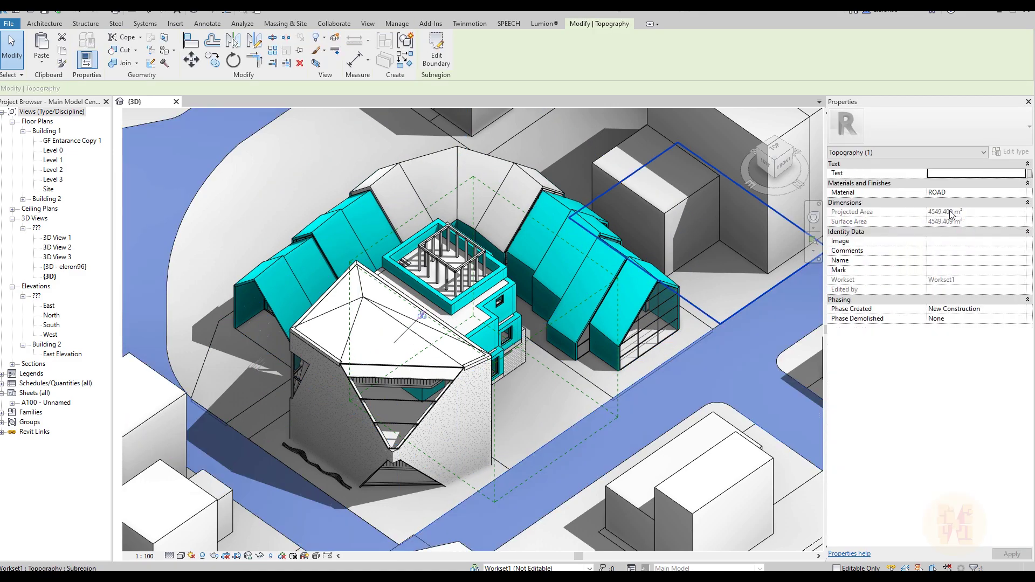
key("Escape")
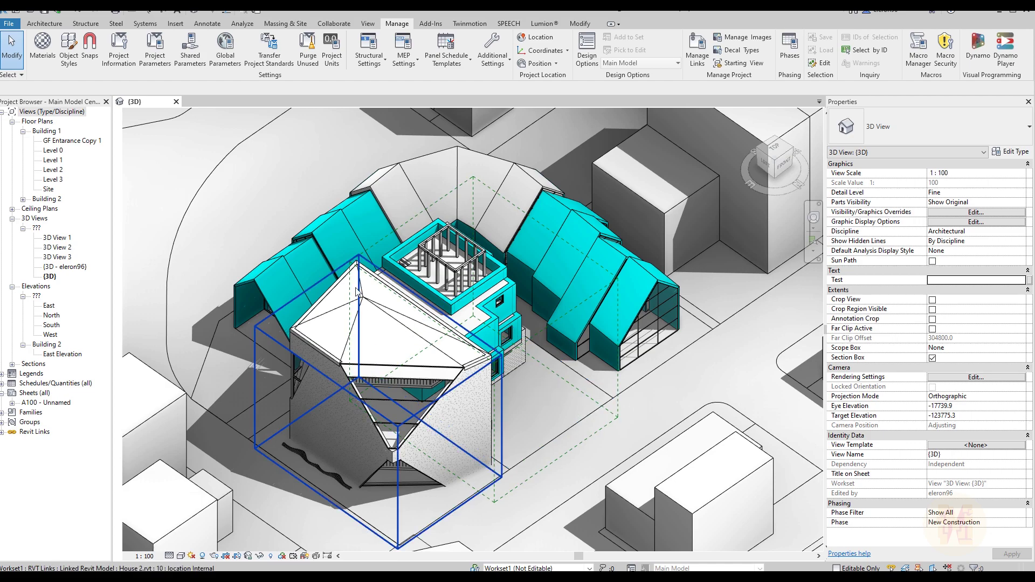
- Choose the Test project parameter for the second rule of the Test filter, and close the Filters dialog
left_click(368, 23)
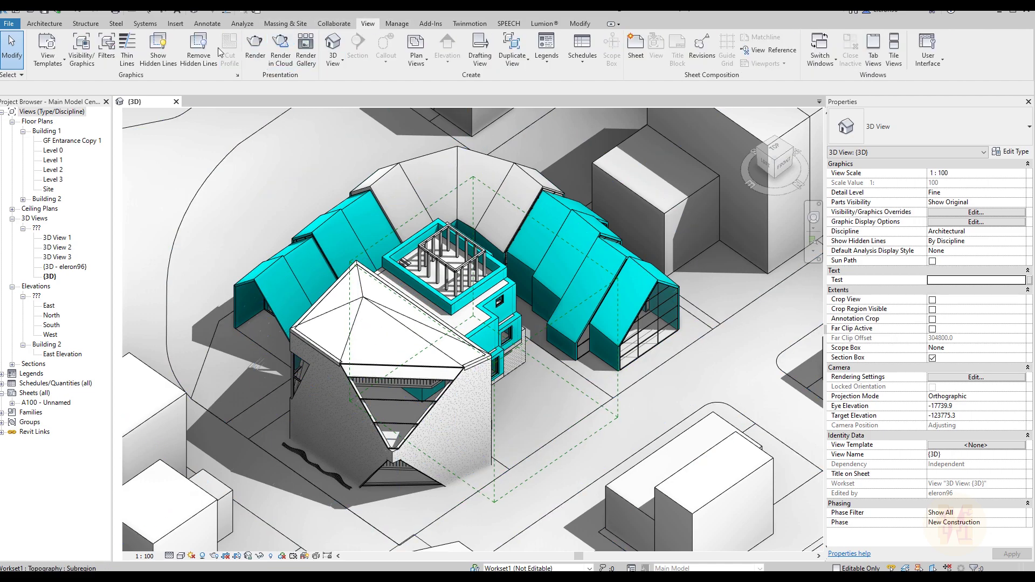
left_click(106, 49)
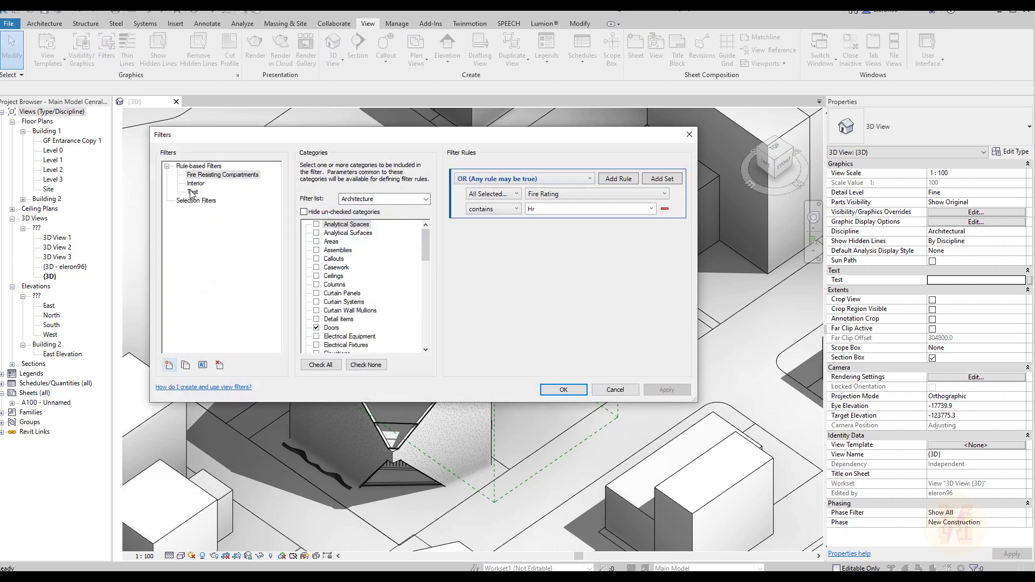
left_click(193, 192)
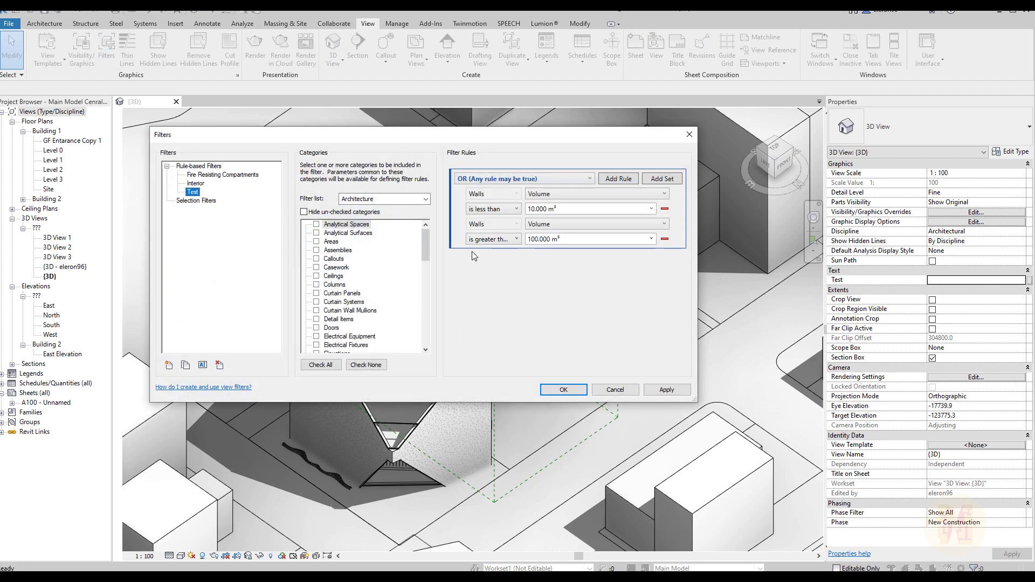
left_click(554, 225)
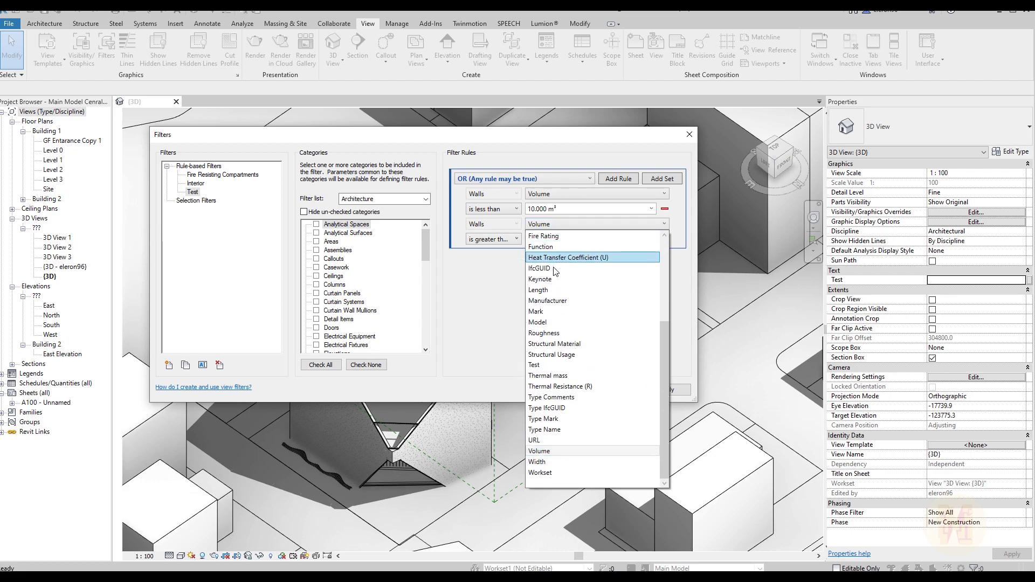
scroll(561, 324, "up", 3)
scroll(563, 316, "down", 3)
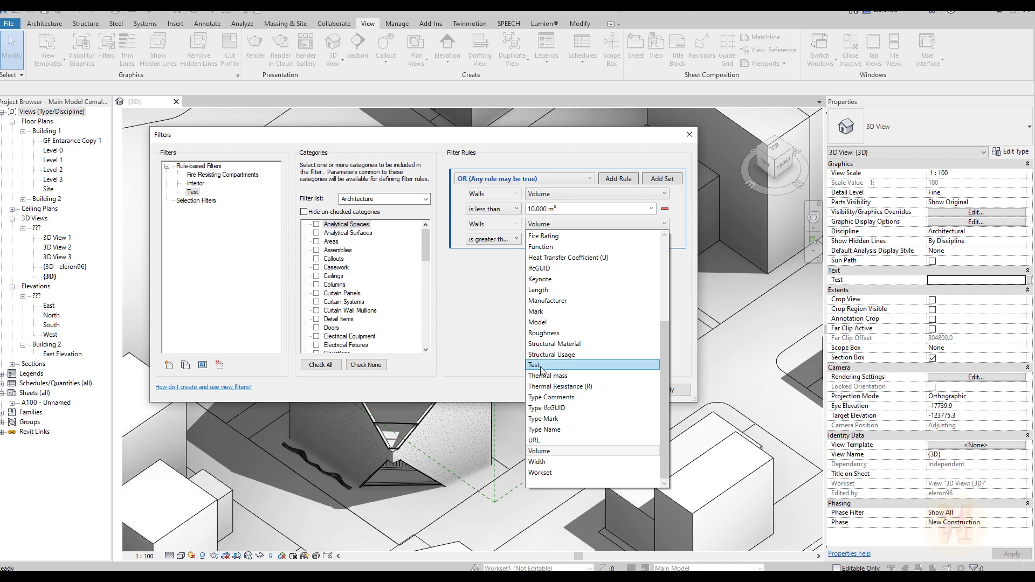
left_click(539, 365)
key("Return")
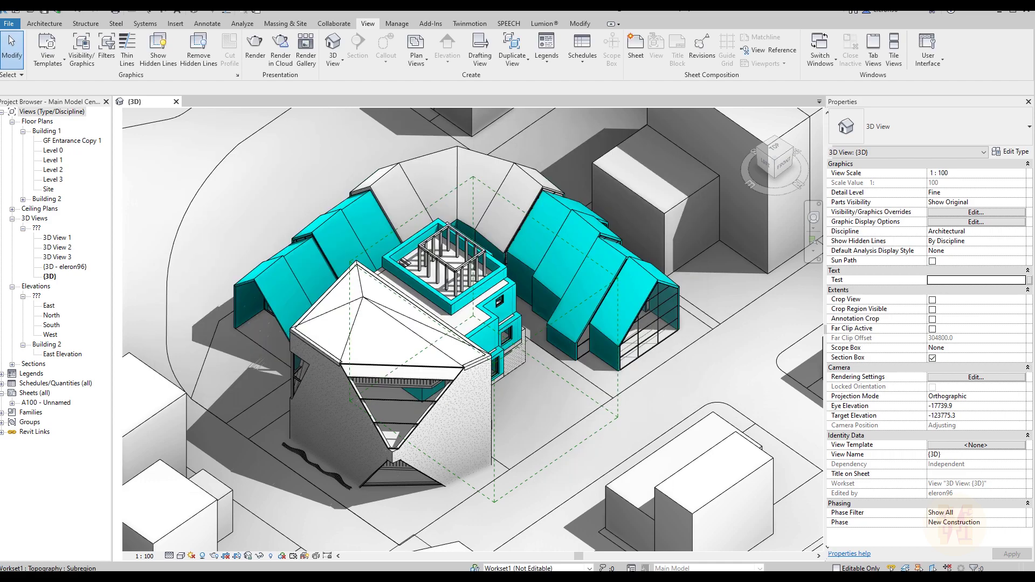